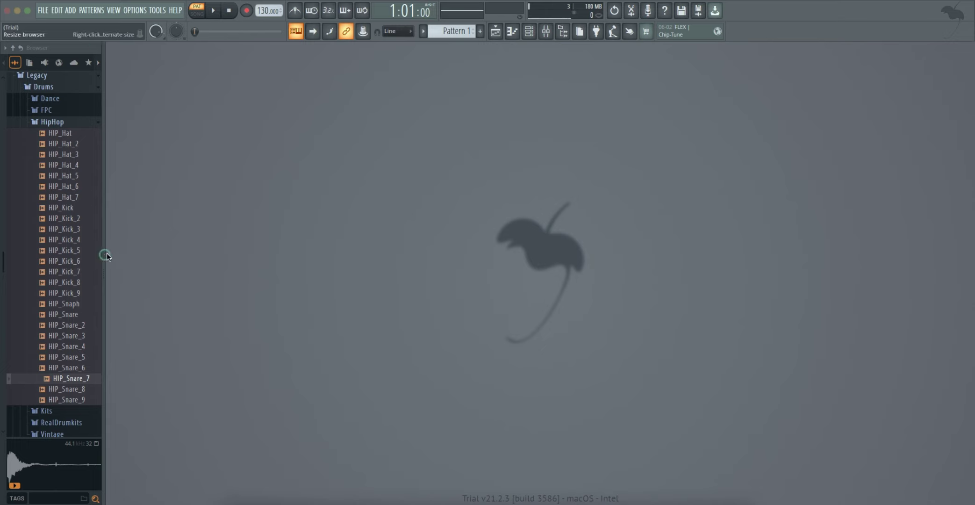
- Audition the kick samples in the Legacy HipHop drums folder, from HIP_Kick_2 through HIP_Kick_9
scroll(55, 265, up, 7)
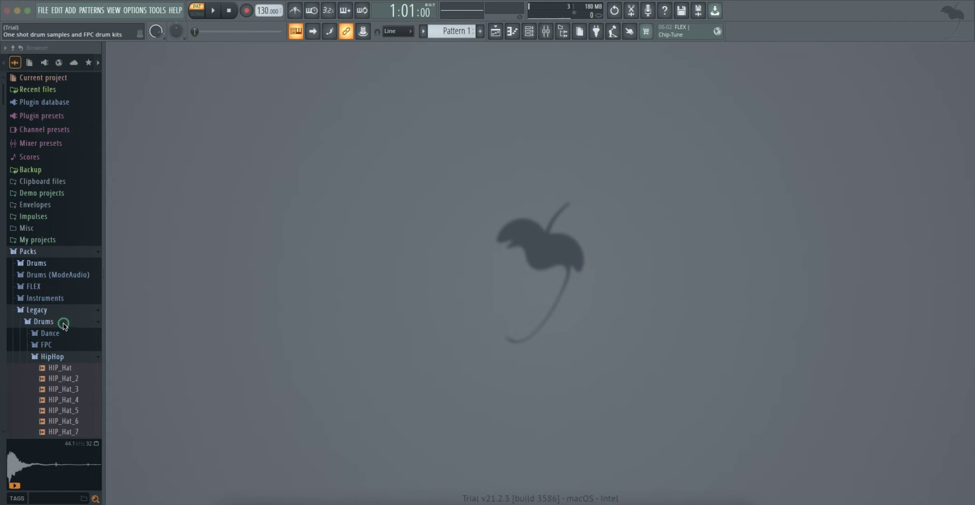
scroll(67, 362, down, 6)
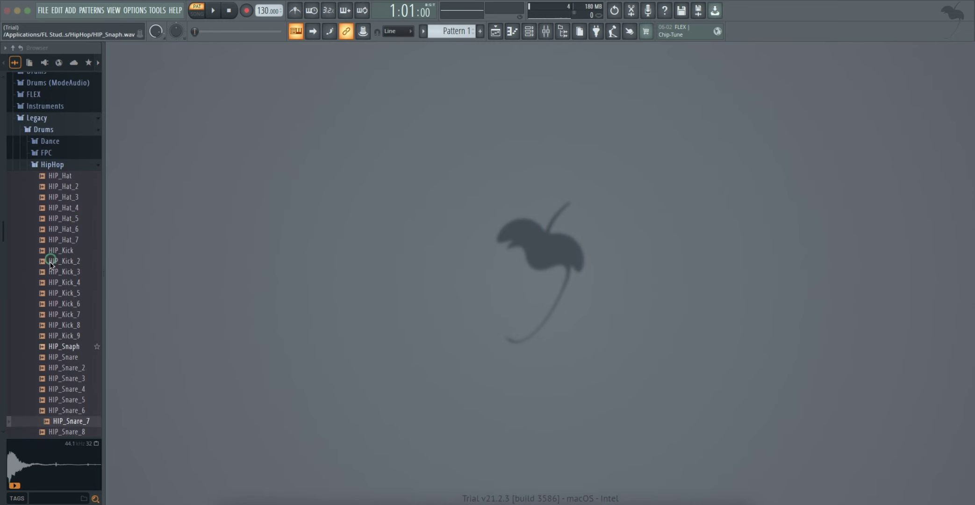
scroll(89, 363, down, 1)
scroll(86, 359, up, 1)
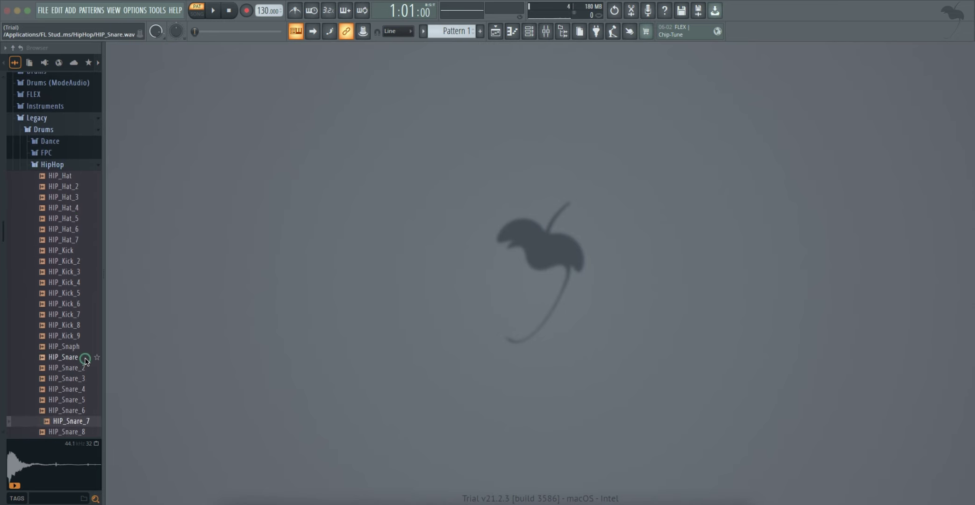
scroll(85, 360, down, 1)
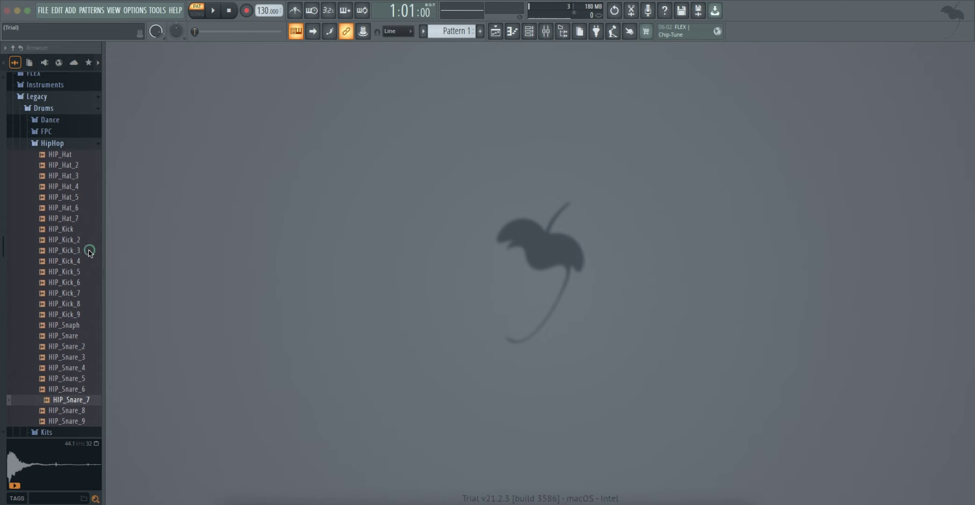
click(72, 240)
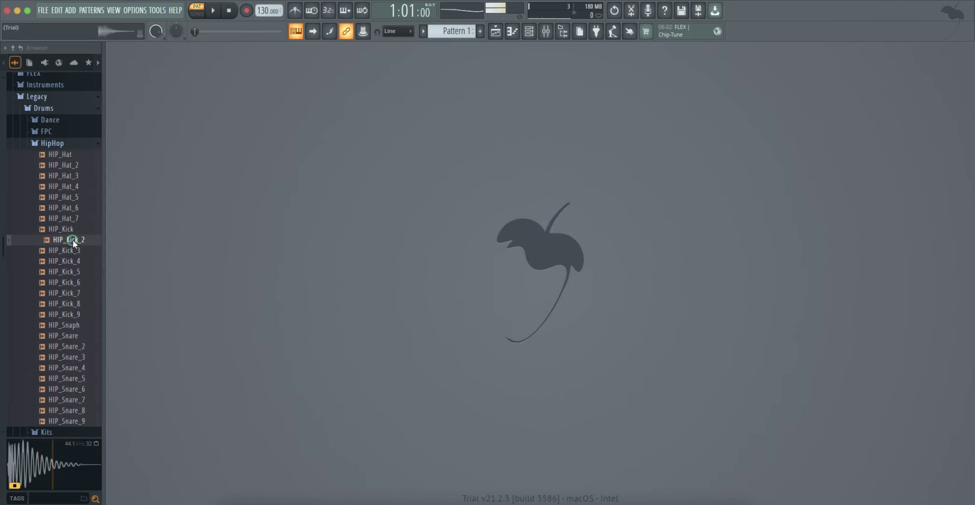
click(70, 251)
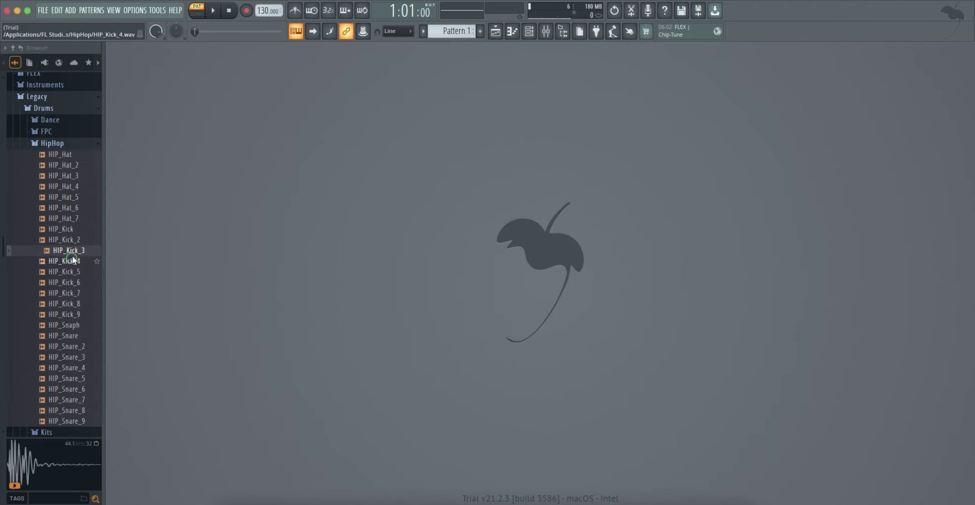
click(73, 239)
click(72, 261)
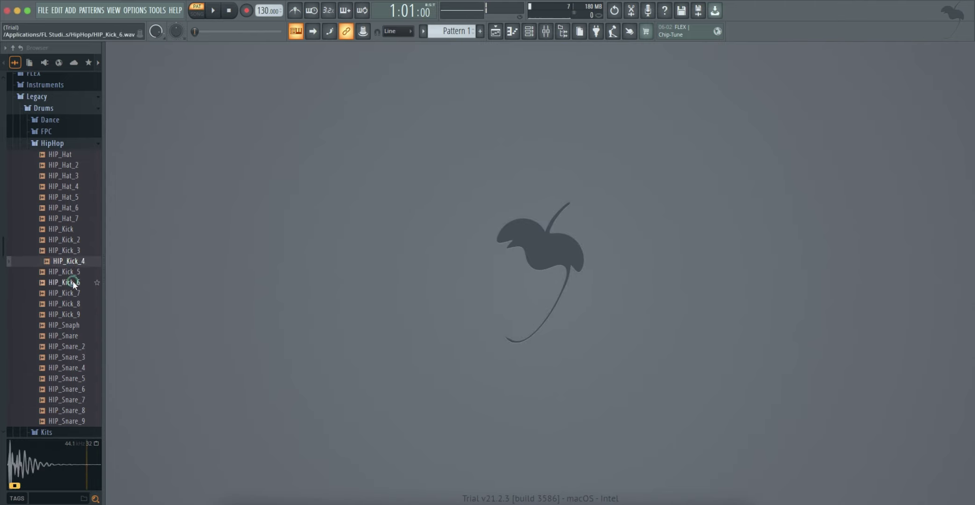
click(71, 271)
click(70, 283)
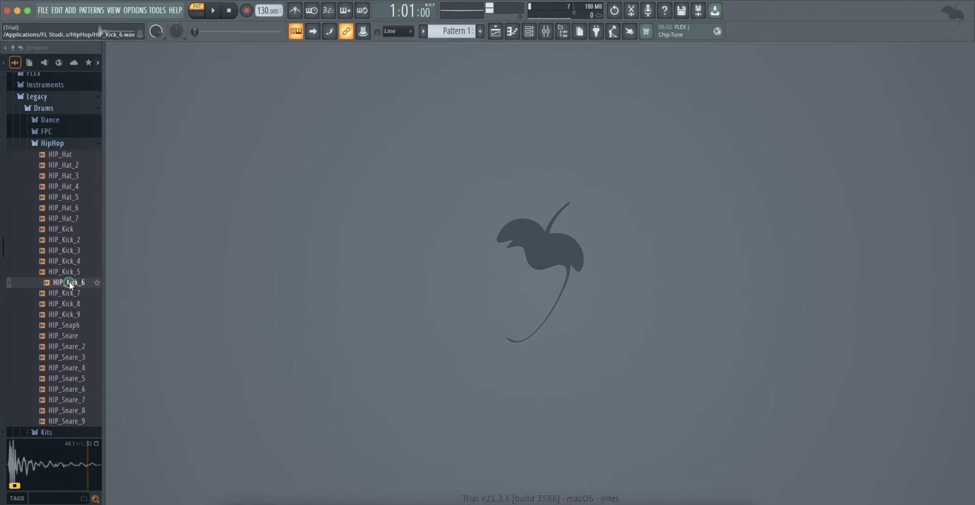
click(72, 239)
click(68, 304)
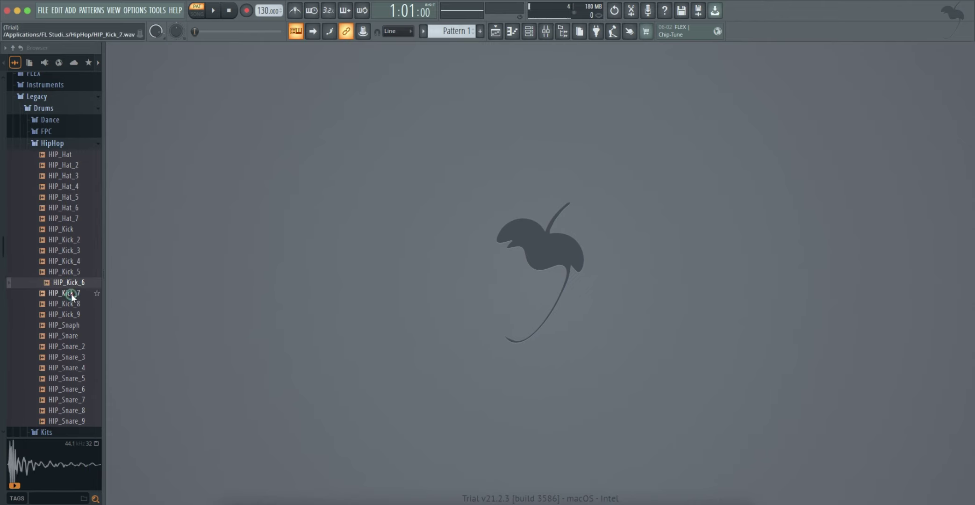
click(71, 294)
click(66, 303)
click(66, 312)
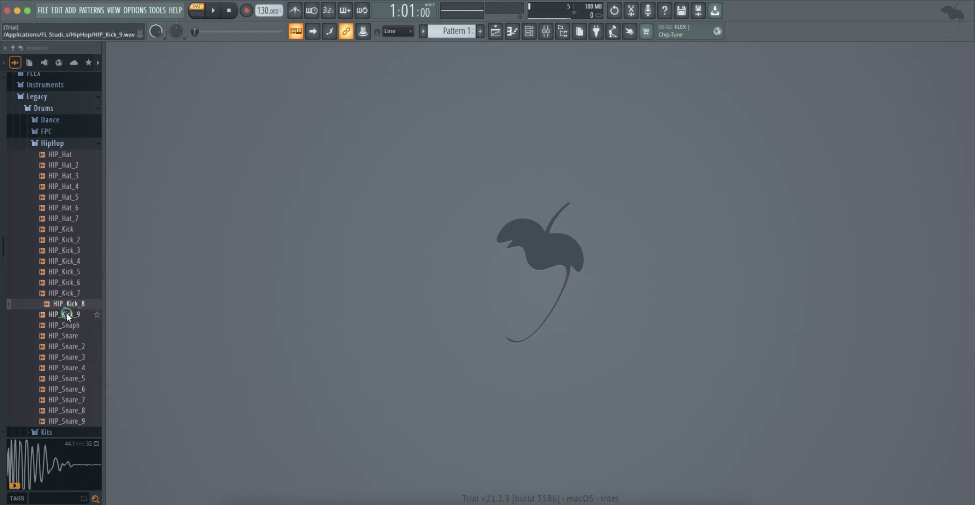
- Replay the HipHop kicks between HIP_Kick_2 and HIP_Kick_7 to compare their sounds, finishing on HIP_Kick_2
click(65, 251)
click(65, 240)
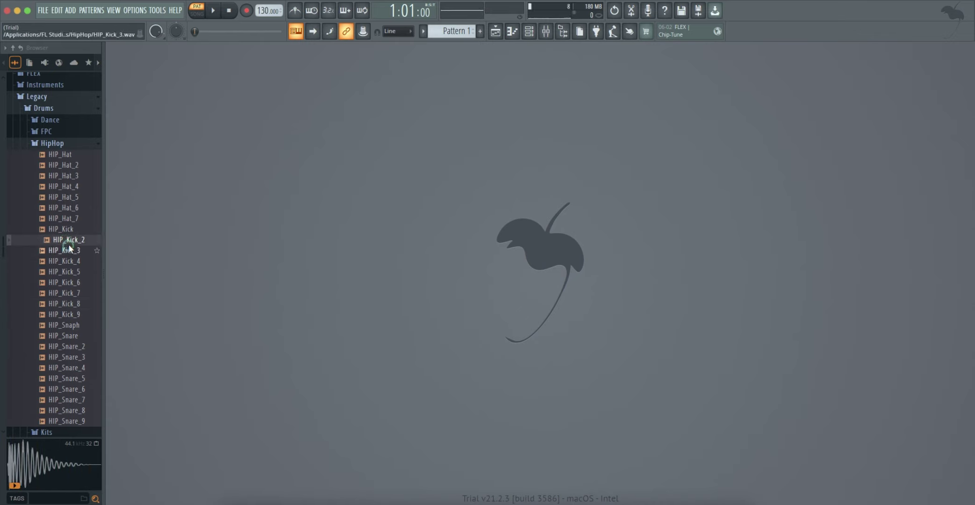
click(73, 250)
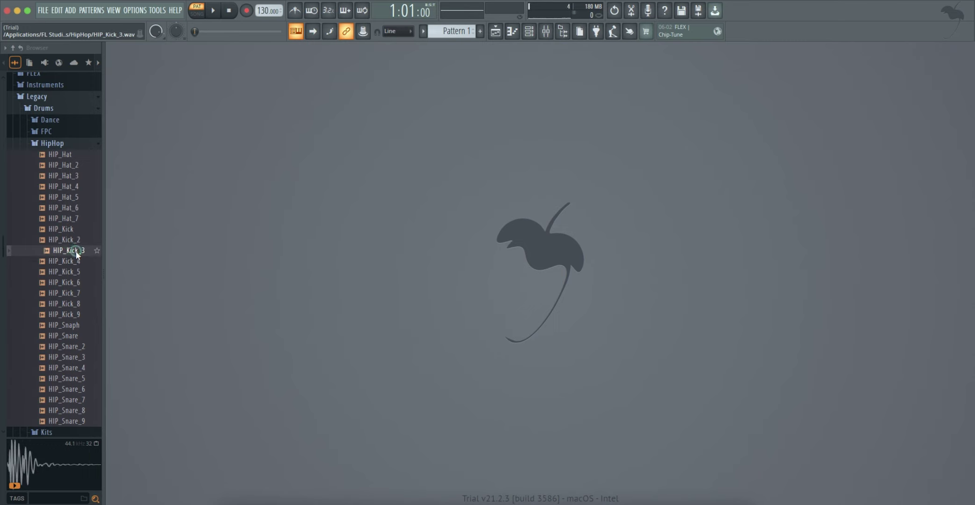
click(74, 261)
click(72, 271)
click(73, 261)
click(72, 250)
click(71, 240)
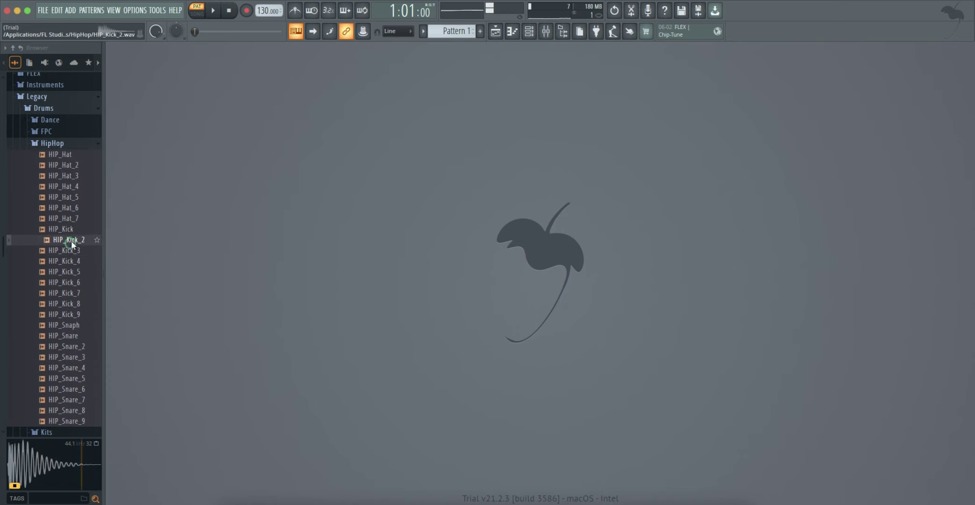
click(67, 282)
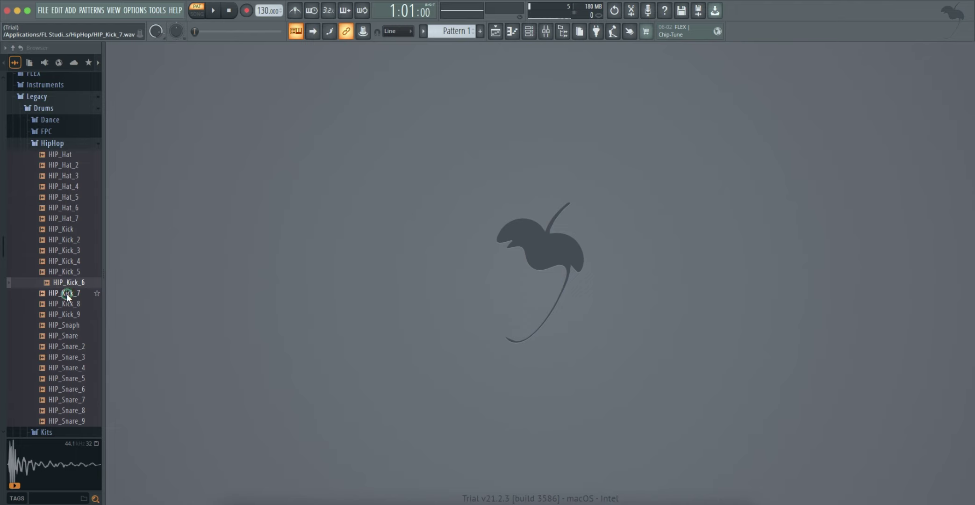
click(68, 293)
click(68, 271)
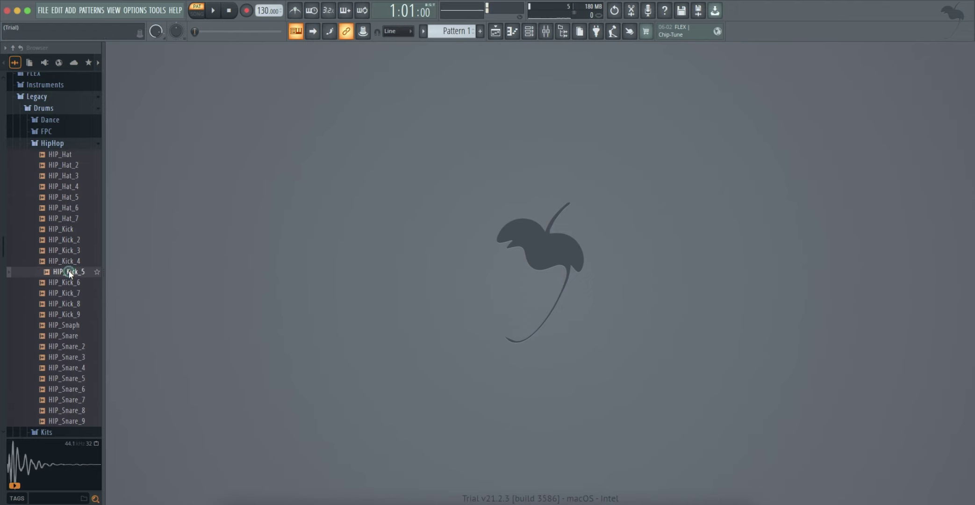
click(69, 241)
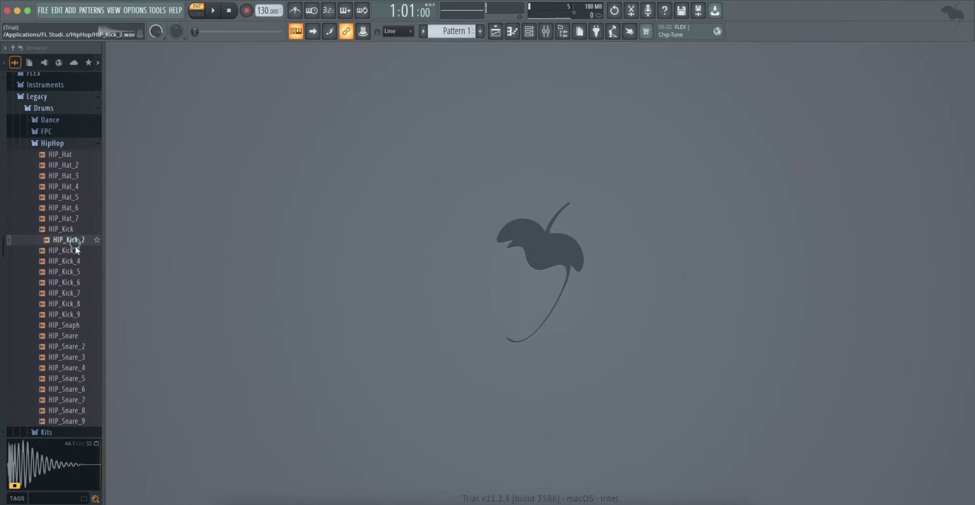
- Audition the HipHop hi-hat samples from HIP_Hat through HIP_Hat_7, finishing on HIP_Hat_2
click(67, 153)
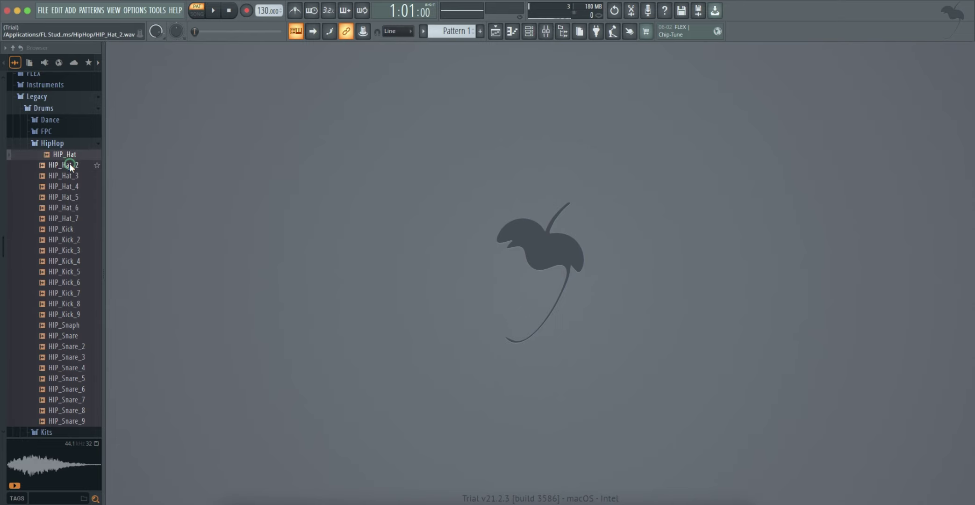
click(70, 164)
click(67, 175)
click(65, 186)
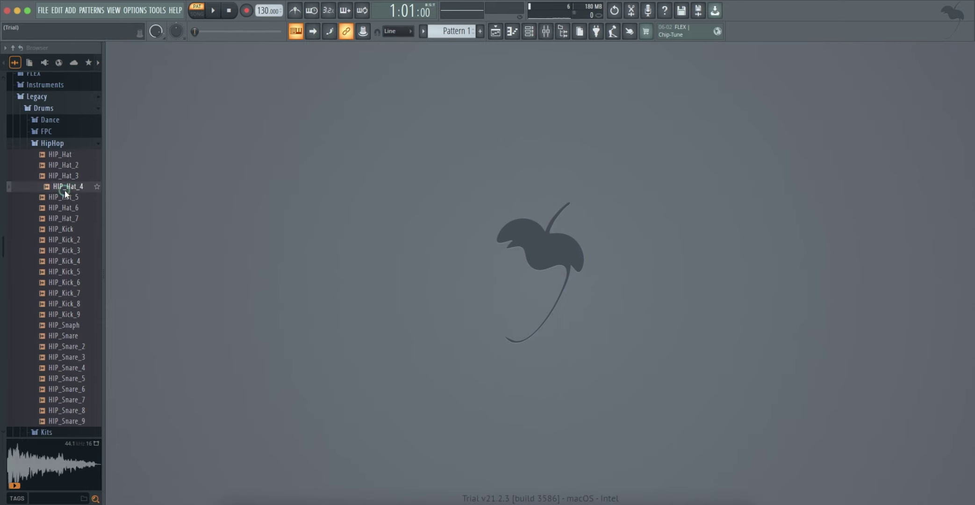
click(65, 196)
click(69, 207)
click(69, 217)
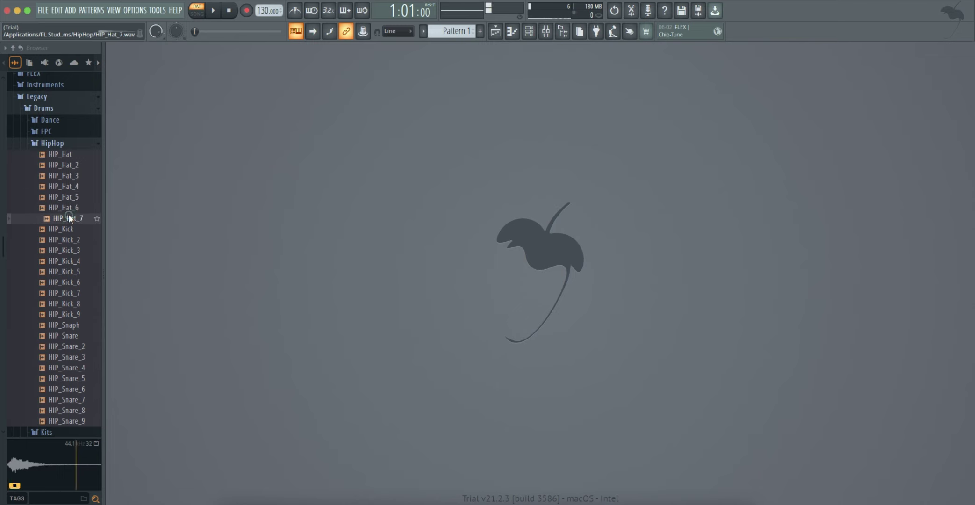
click(69, 165)
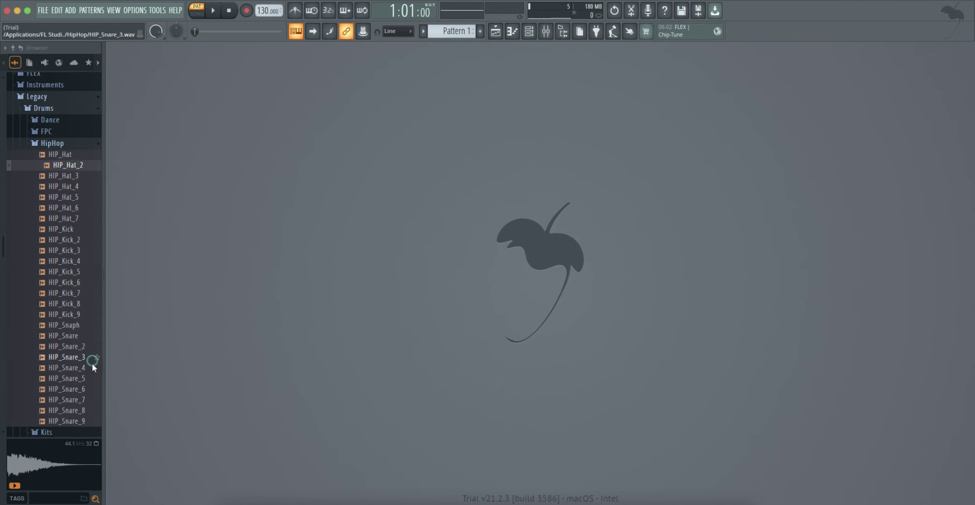
- Audition the HipHop snare samples from HIP_Snare through HIP_Snare_9, finishing with a replay of HIP_Kick_2
click(70, 350)
click(67, 337)
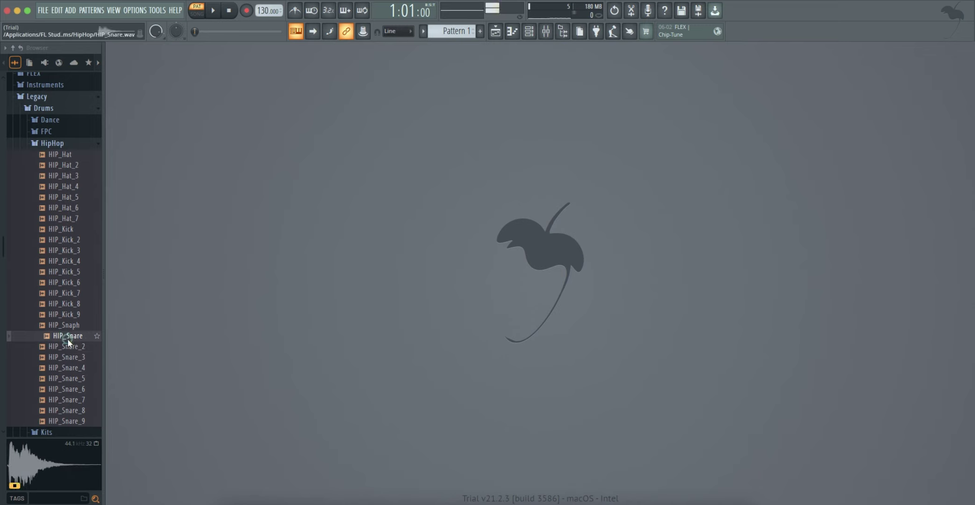
click(69, 367)
click(70, 356)
click(71, 377)
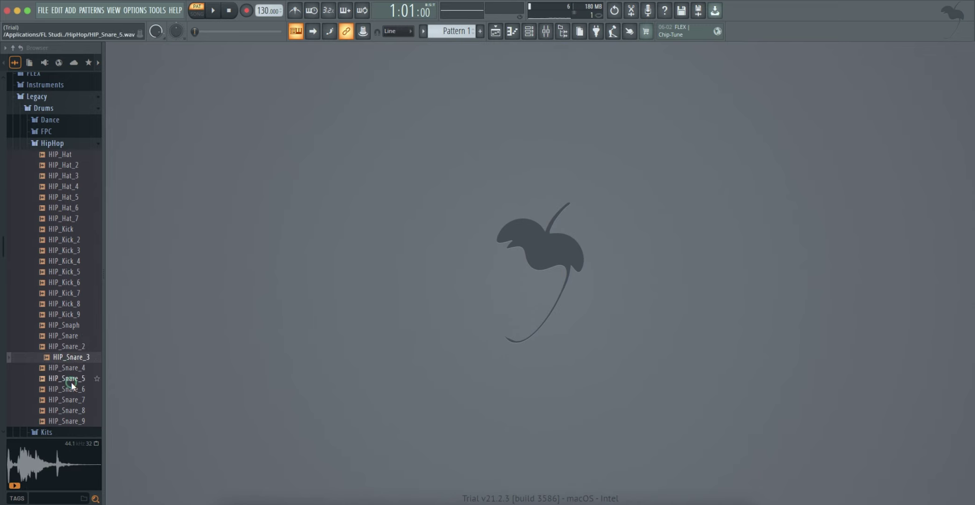
click(70, 389)
click(70, 399)
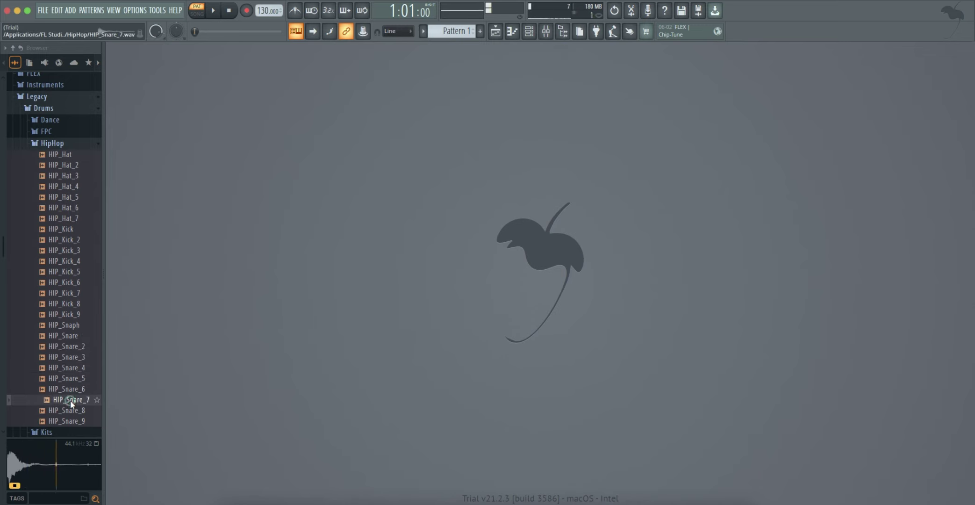
click(72, 410)
click(73, 421)
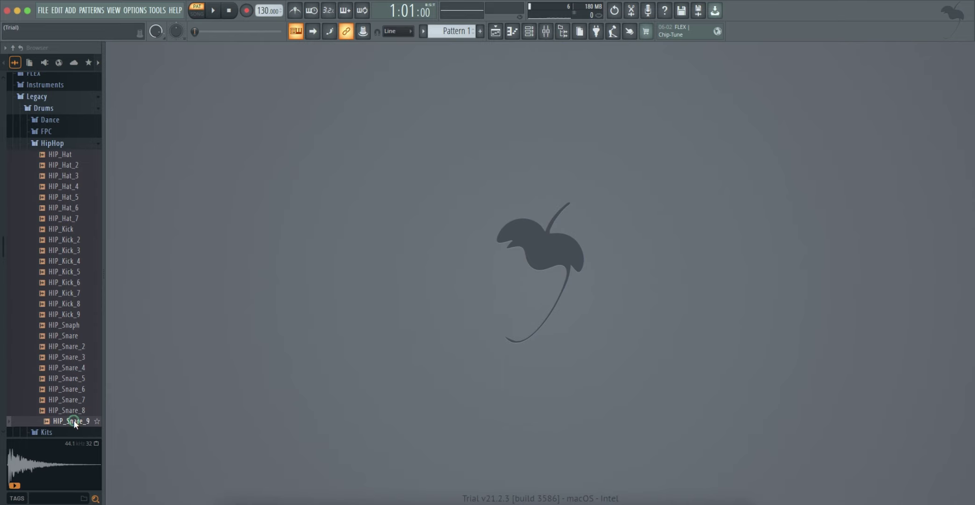
click(64, 406)
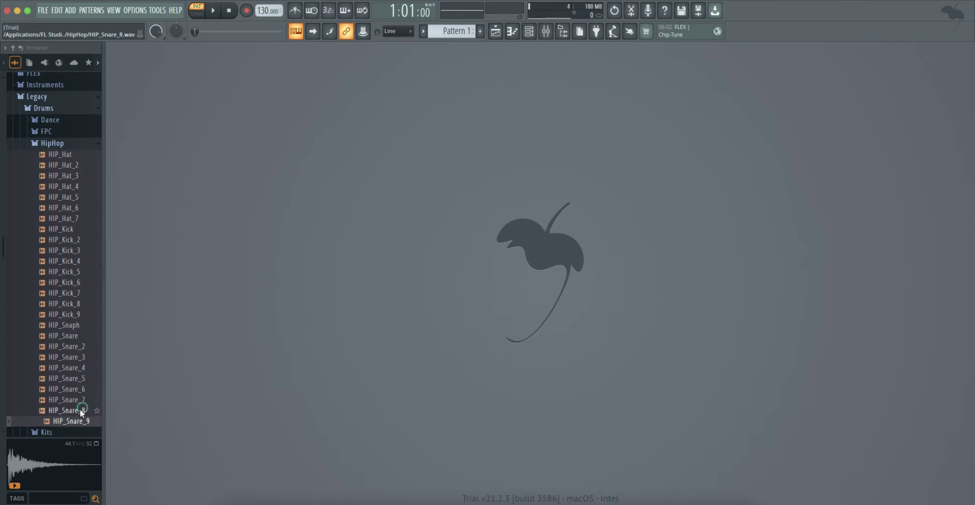
click(79, 250)
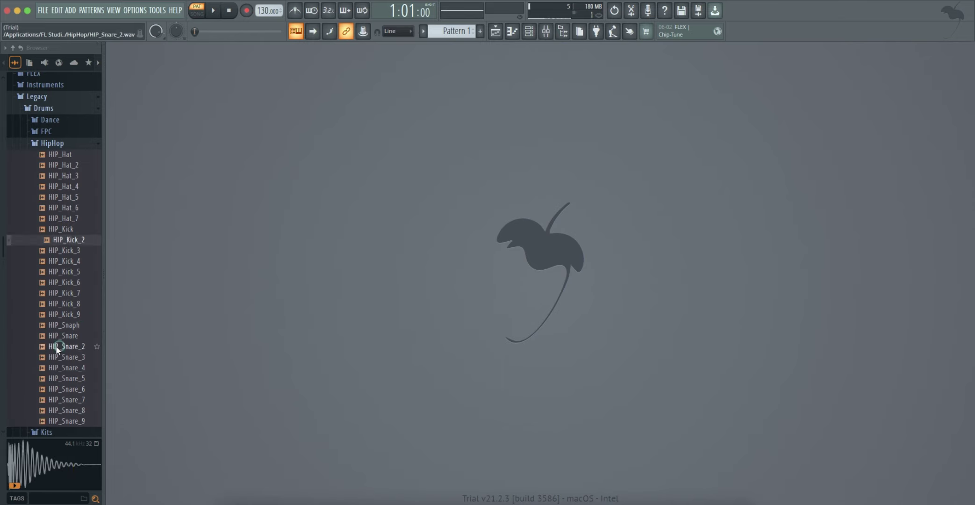
- Show the channel rack and clear all the active steps on the HIP_Hat_3 channel
click(49, 131)
click(54, 282)
click(395, 162)
click(526, 33)
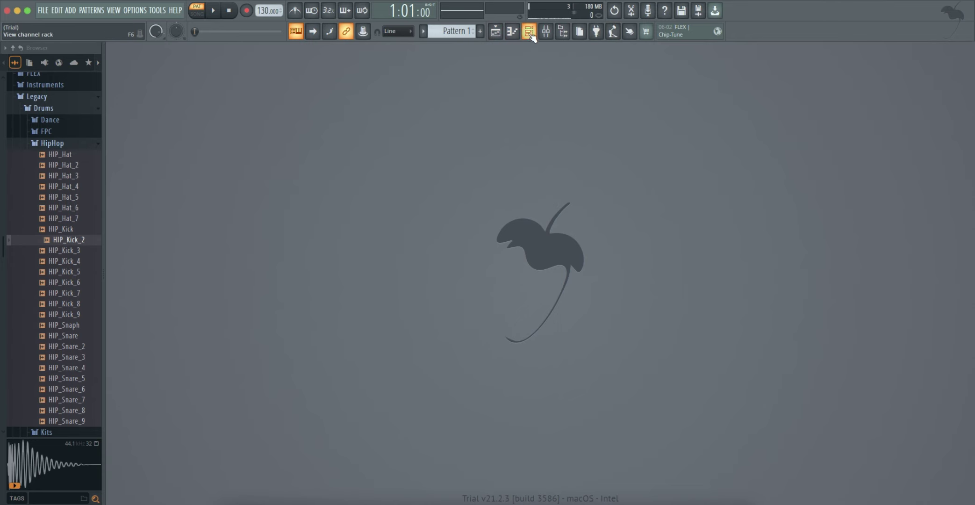
click(527, 32)
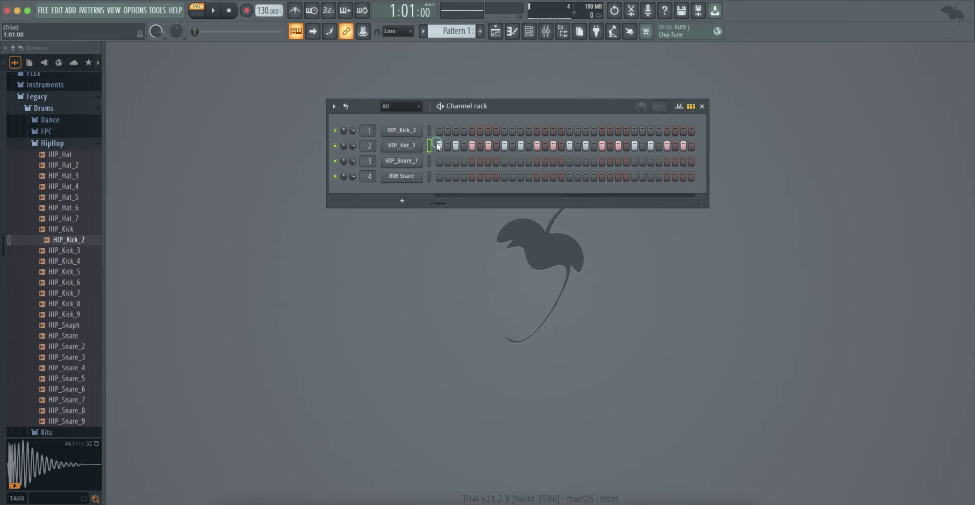
drag(438, 146, 711, 146)
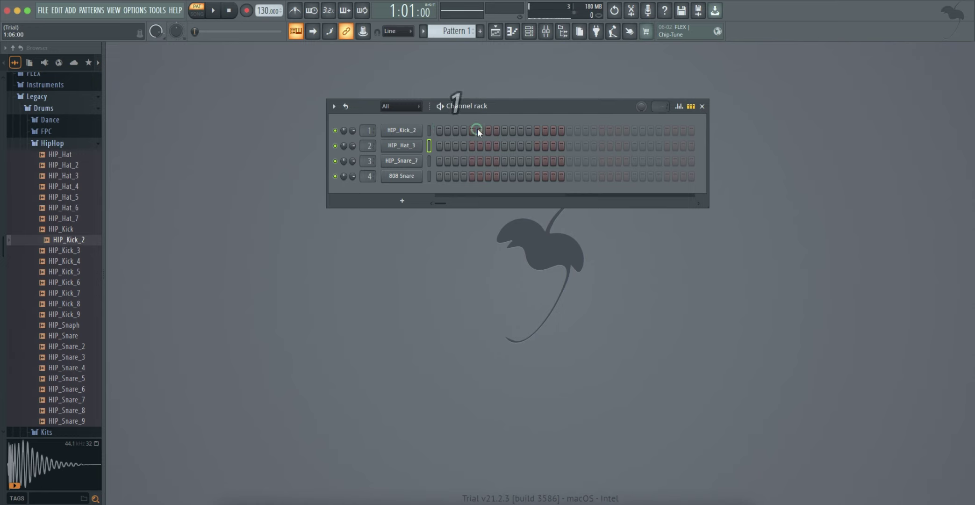
- Extend the pattern to 32 steps with HIP_Kick_2 hits on every fourth step from step 1, leave HIP_Hat_3 empty, and play it back
click(569, 146)
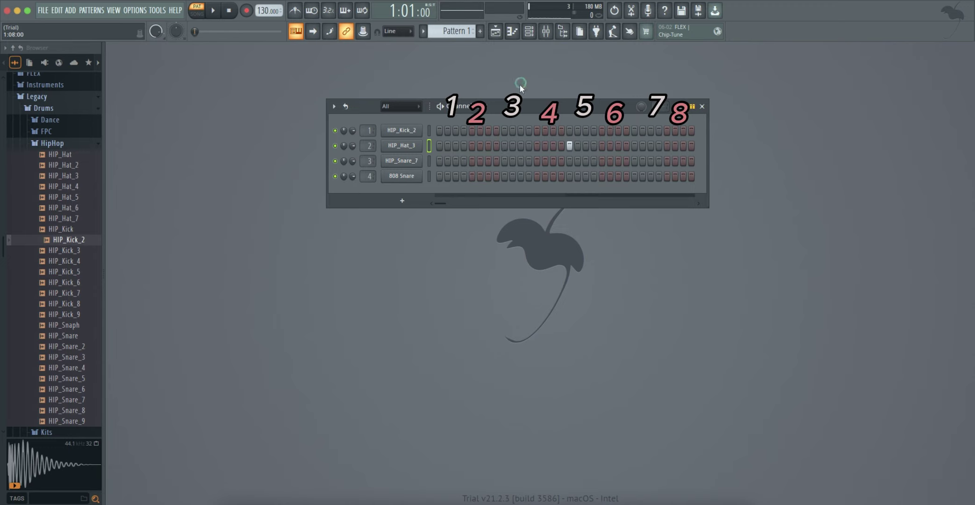
click(515, 172)
click(683, 128)
click(444, 132)
click(438, 130)
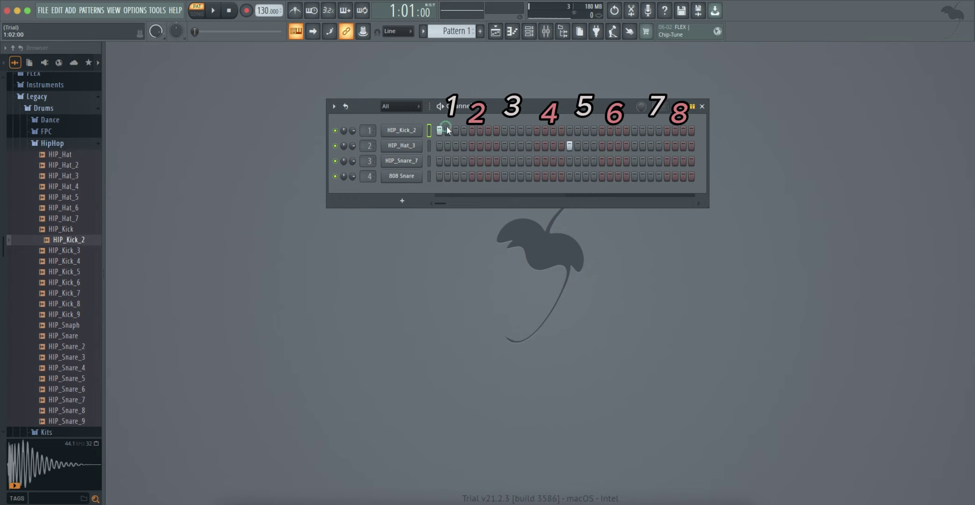
click(471, 131)
click(505, 130)
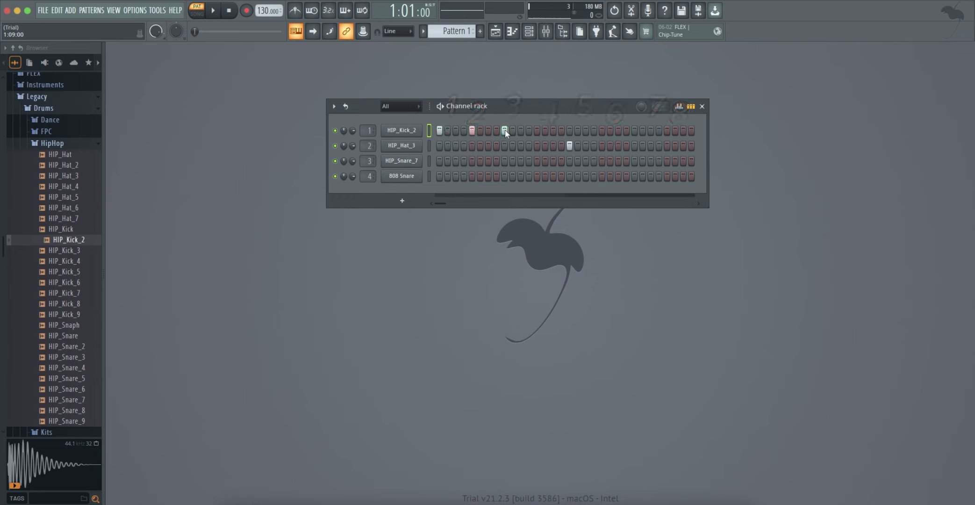
click(536, 131)
click(571, 131)
click(570, 146)
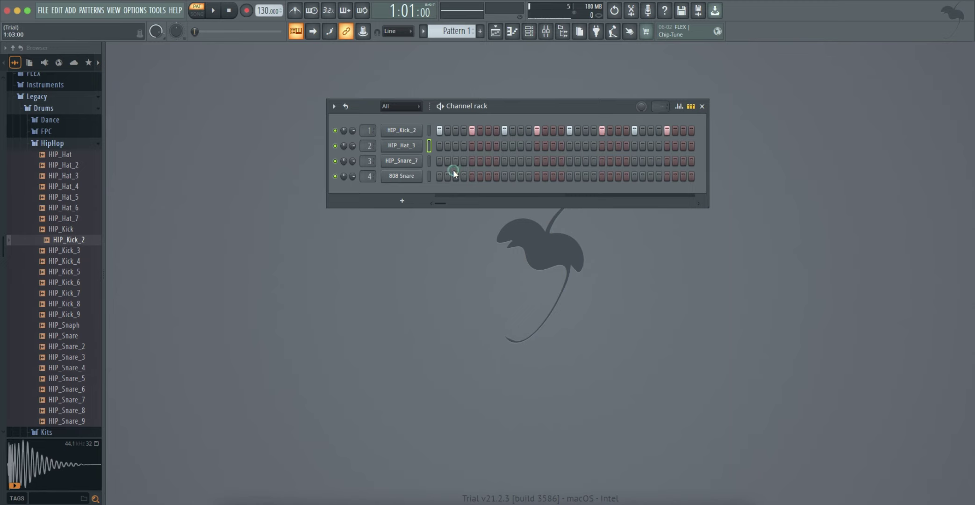
key(space)
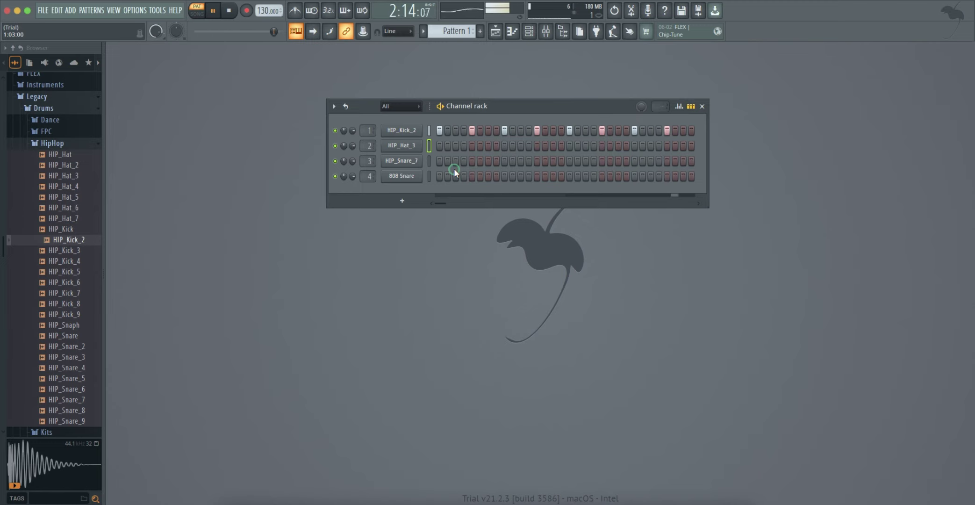
key(space)
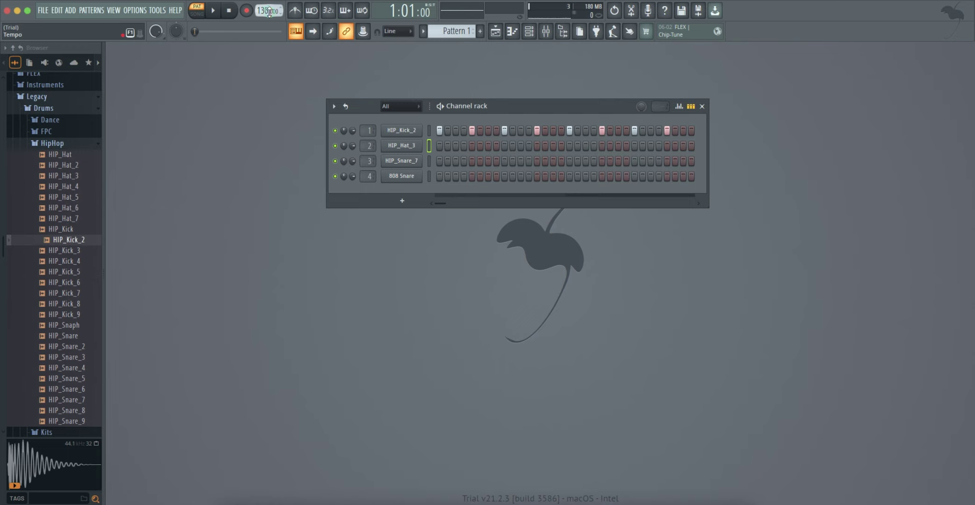
- Set the project tempo to 130 BPM and play the kick pattern back
scroll(262, 13, down, 10)
key(space)
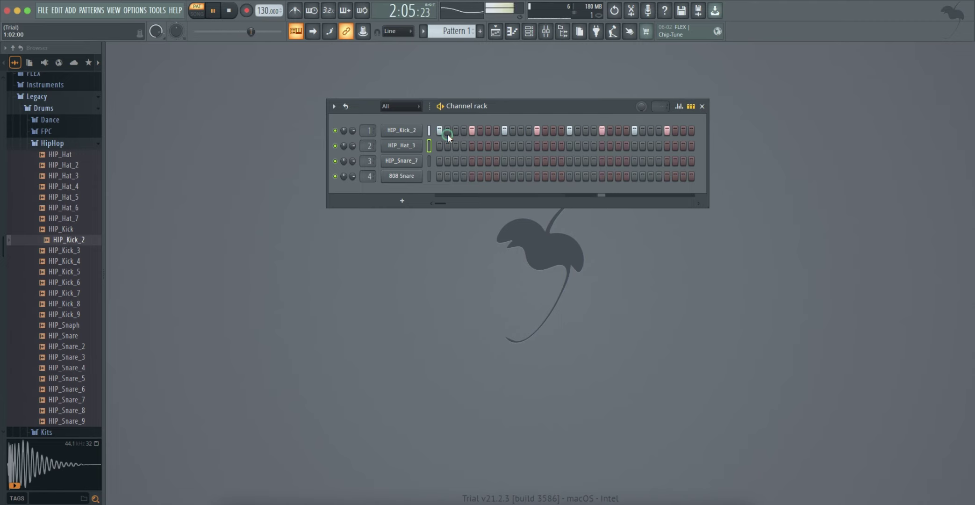
key(space)
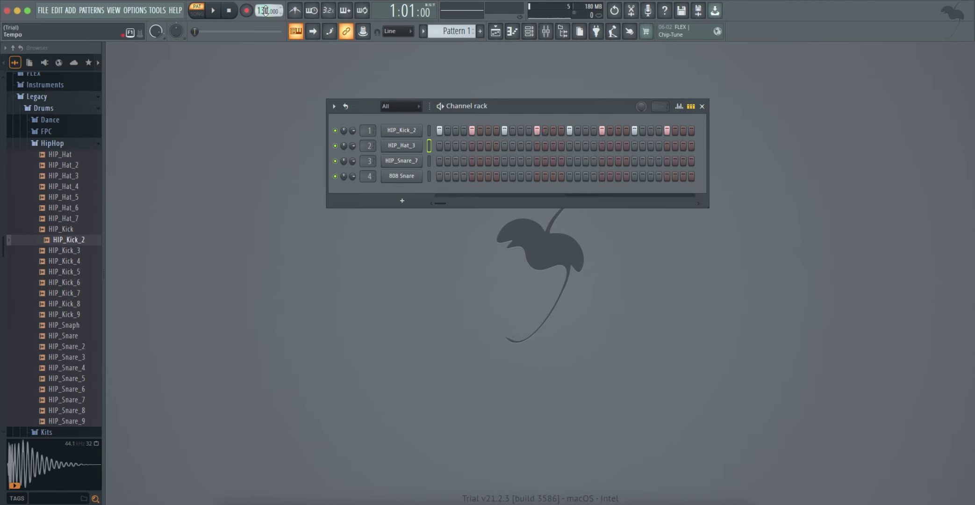
- Lower the project tempo to 70 BPM and play the kick pattern back
drag(268, 8, 266, 11)
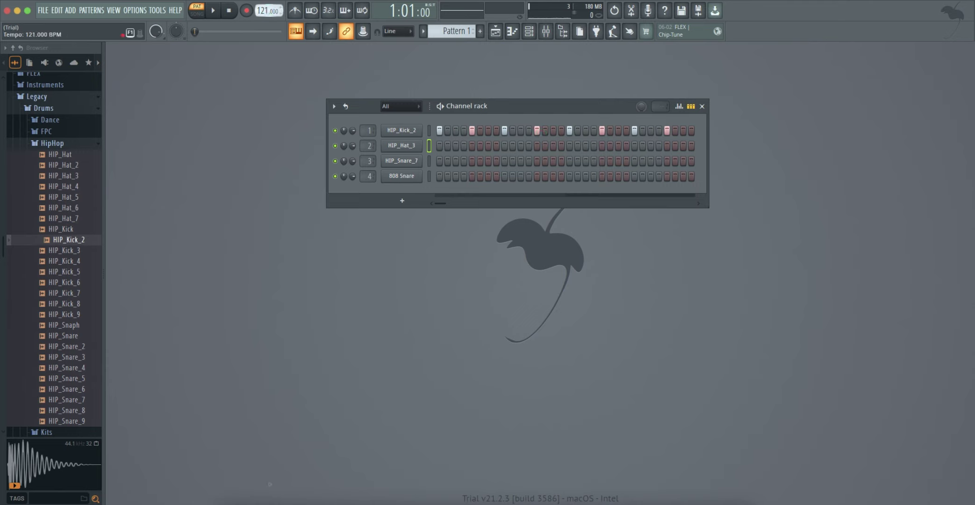
drag(270, 51, 274, 113)
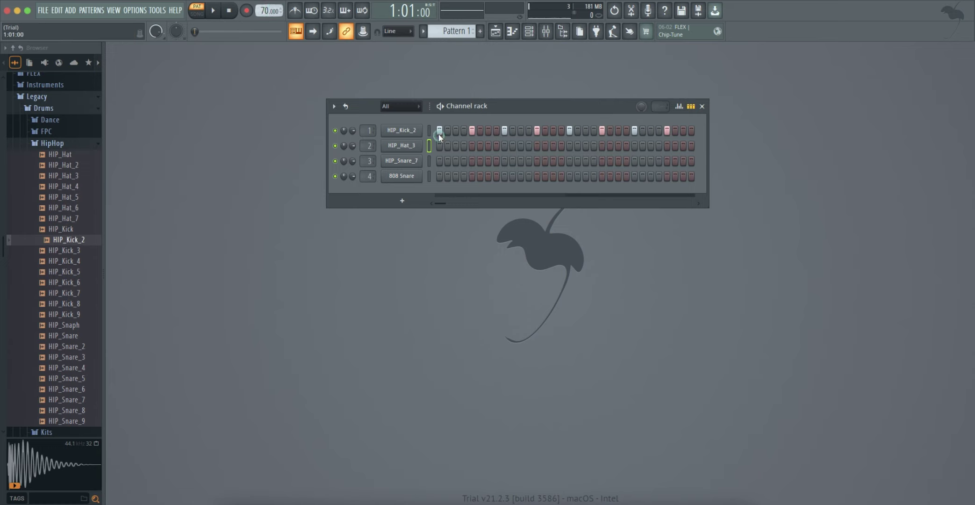
key(space)
key(space)
- Set the project tempo to 90 BPM and check the kick pattern in playback
drag(265, 9, 264, 487)
key(space)
key(space)
scroll(265, 10, up, 1)
key(space)
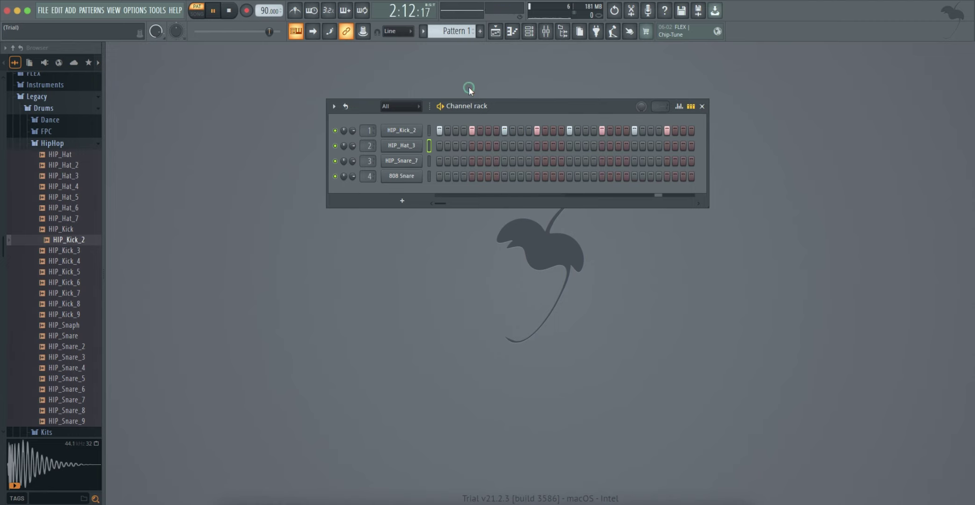
key(space)
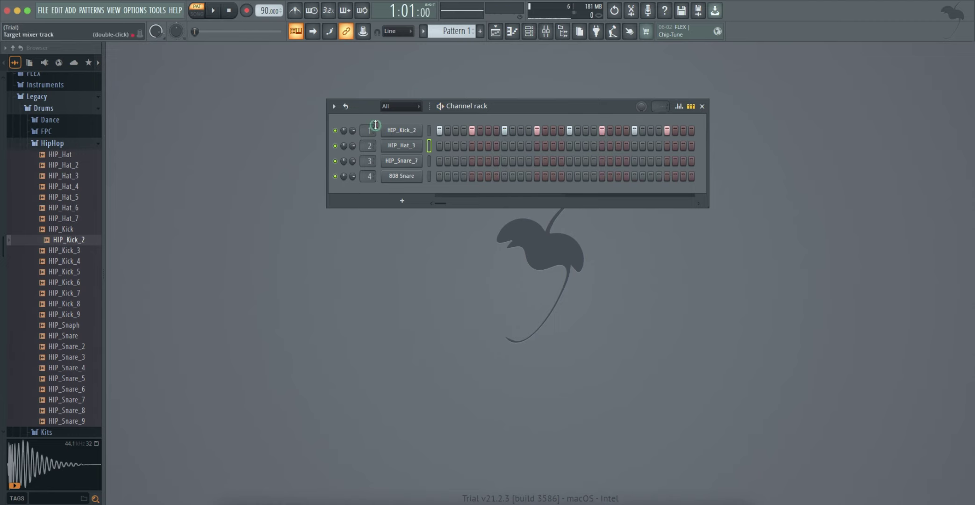
- Turn on the metronome and play the kick pattern against it
click(293, 11)
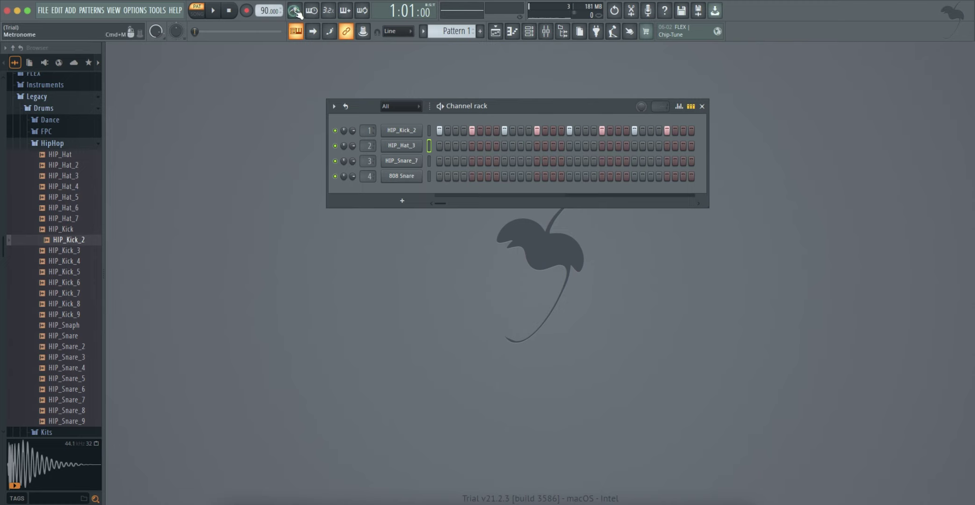
click(294, 10)
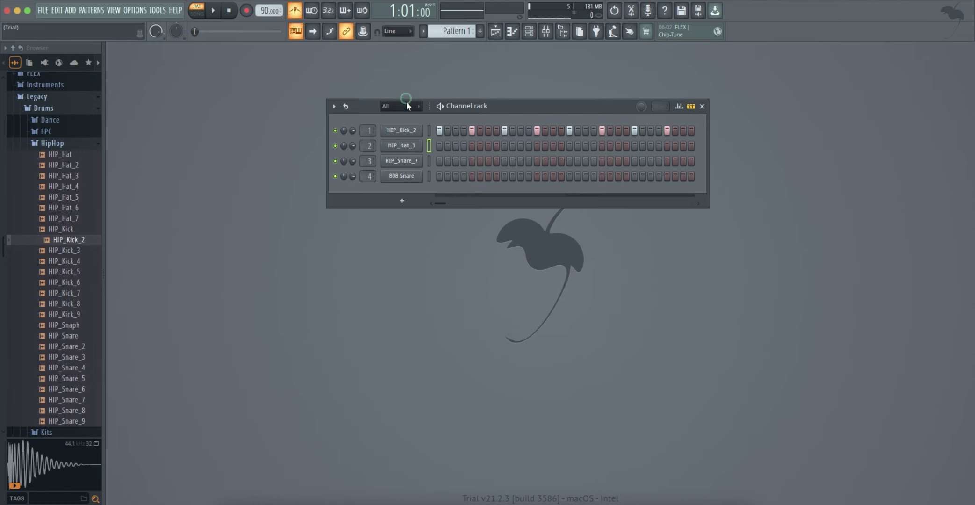
key(space)
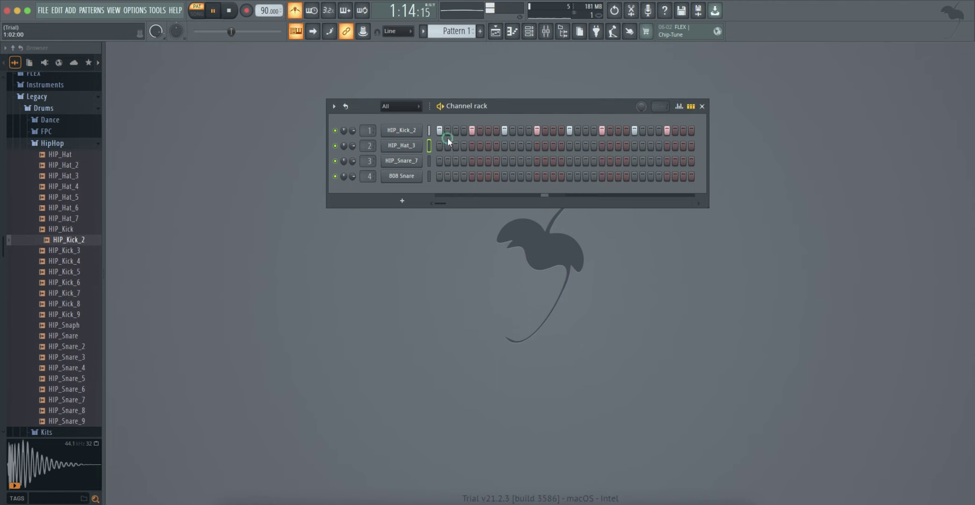
key(space)
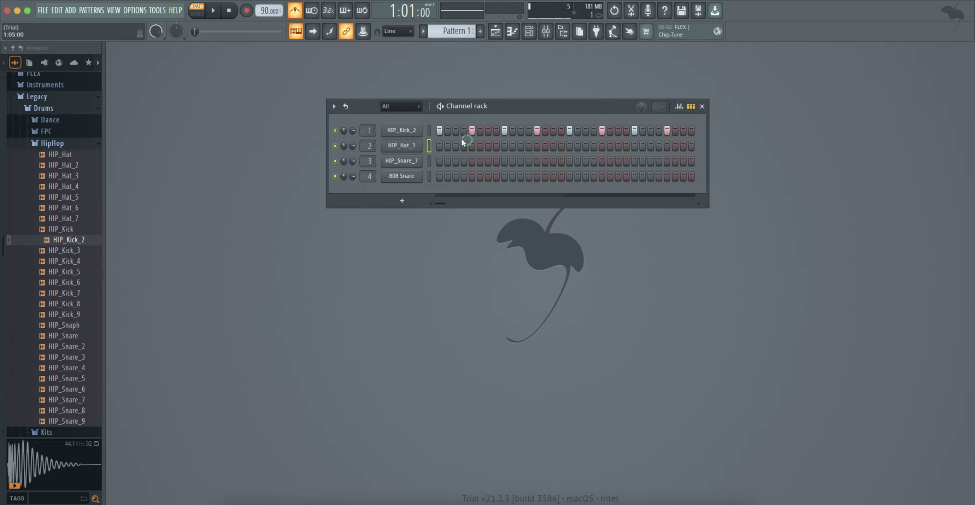
- Clear all the HIP_Kick_2 hits, listening to the pattern with the metronome partway and switching the metronome off
click(439, 130)
key(space)
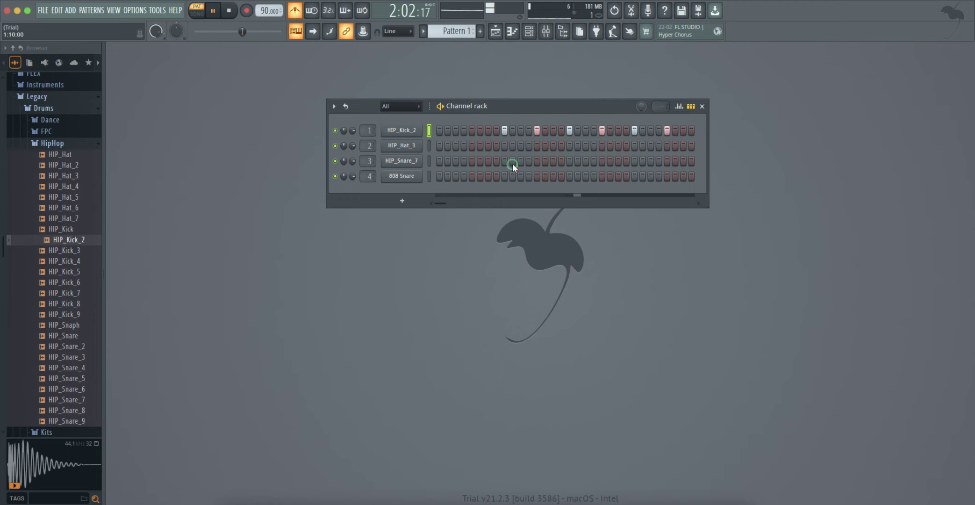
key(space)
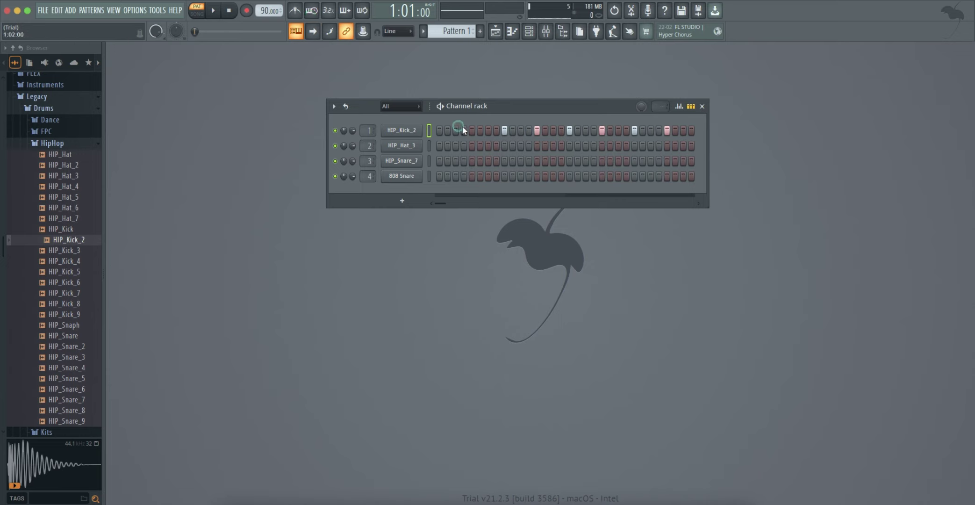
drag(518, 136, 682, 135)
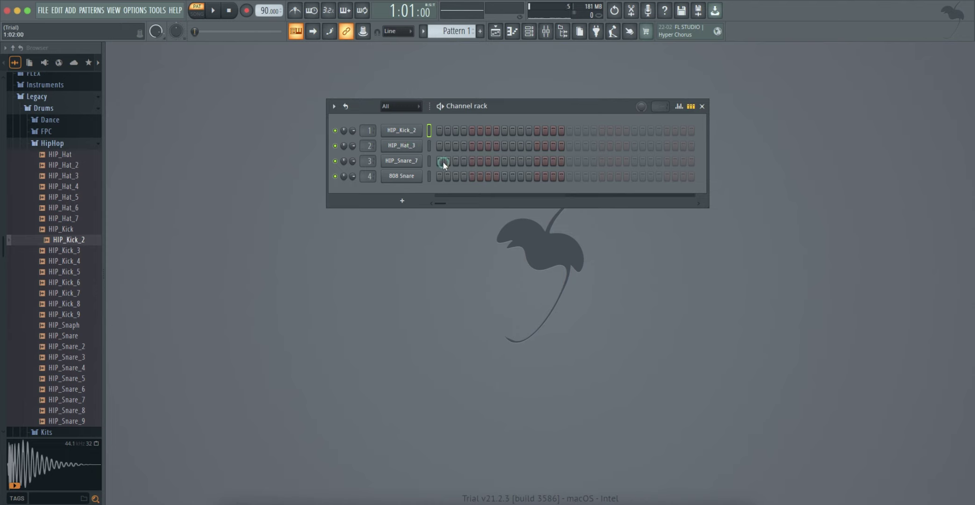
- Fill the HIP_Hat_3 channel on every second step across all 32 steps
click(413, 145)
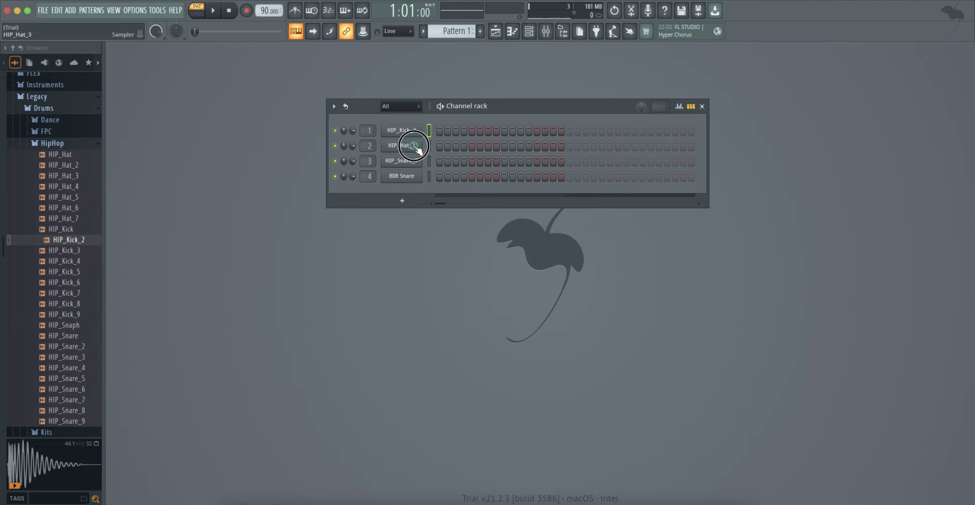
click(415, 144)
right_click(418, 145)
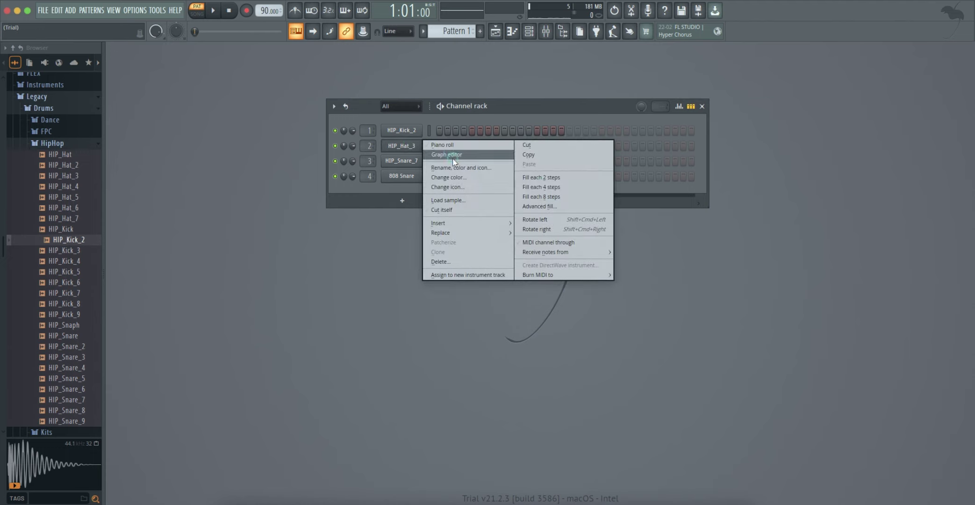
click(541, 178)
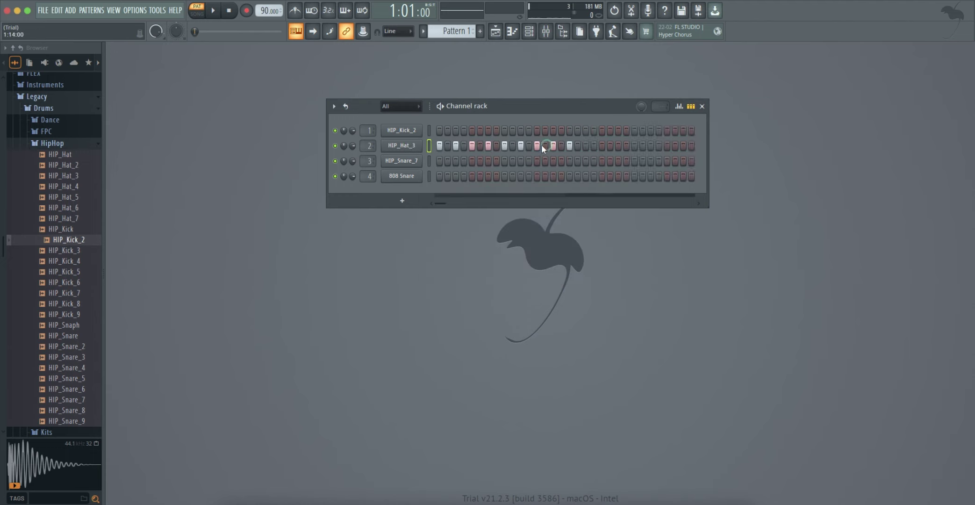
right_click(420, 145)
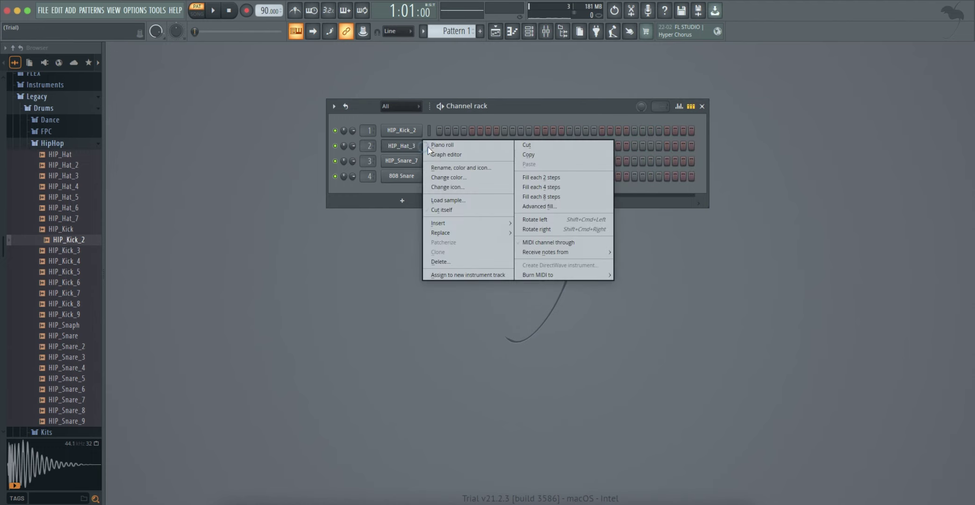
click(535, 177)
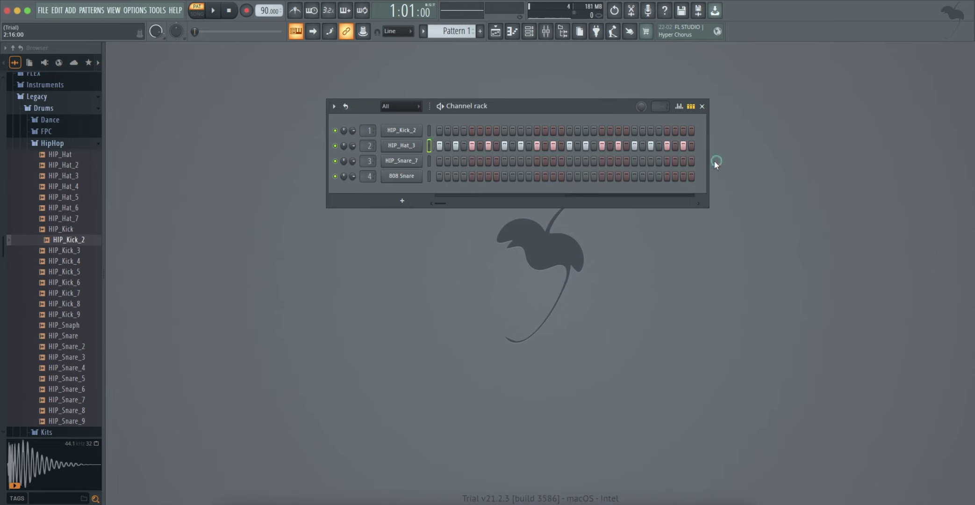
- Add 808 Snare hits on steps 5, 13, 21 and 29 and play the pattern back
click(472, 176)
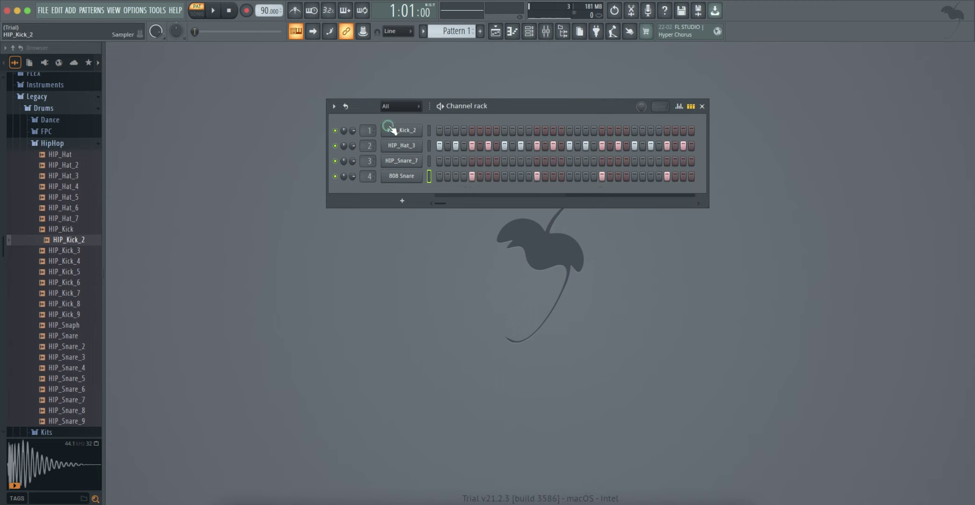
key(space)
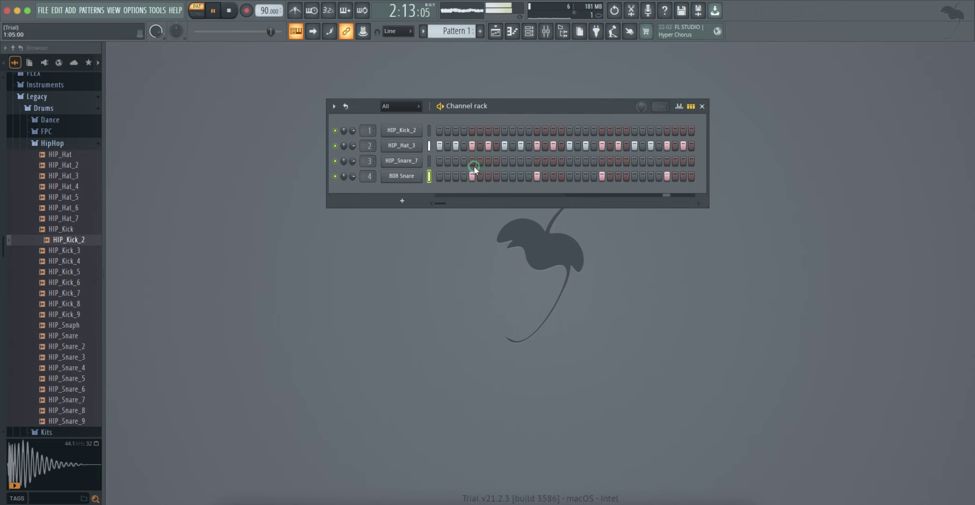
key(space)
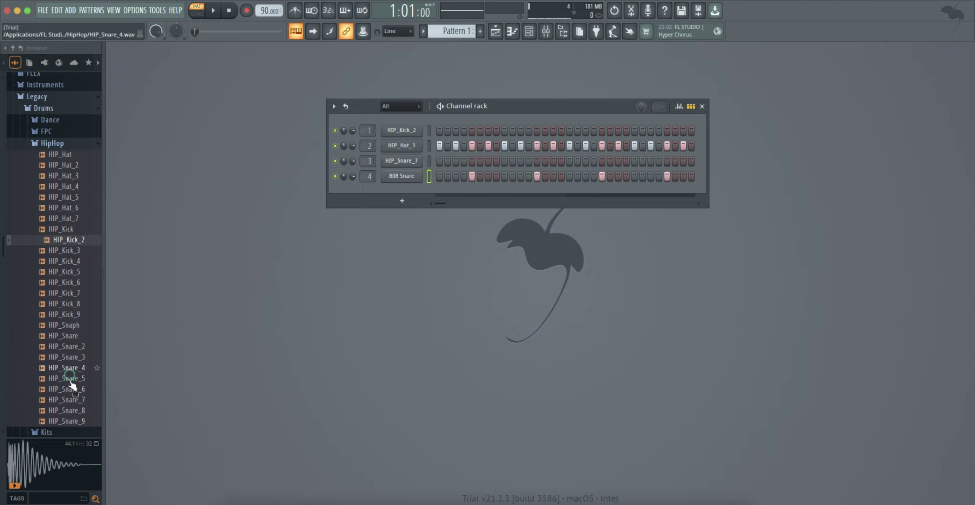
- Replace the 808 Snare channel's sample with HIP_Snare_7 and start playback
click(69, 411)
drag(71, 401, 403, 175)
key(space)
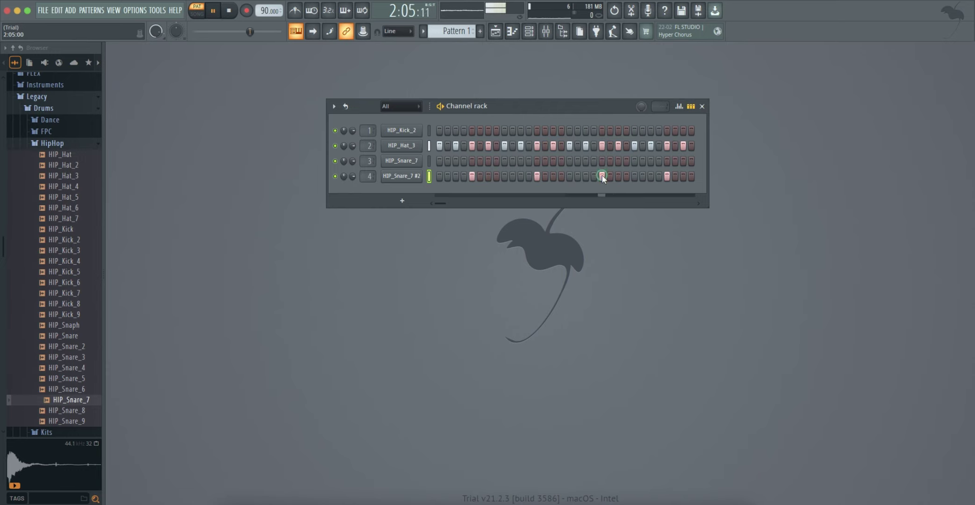
- Add HIP_Kick_2 hits on steps 1, 9, 17 and 25
click(439, 130)
click(504, 130)
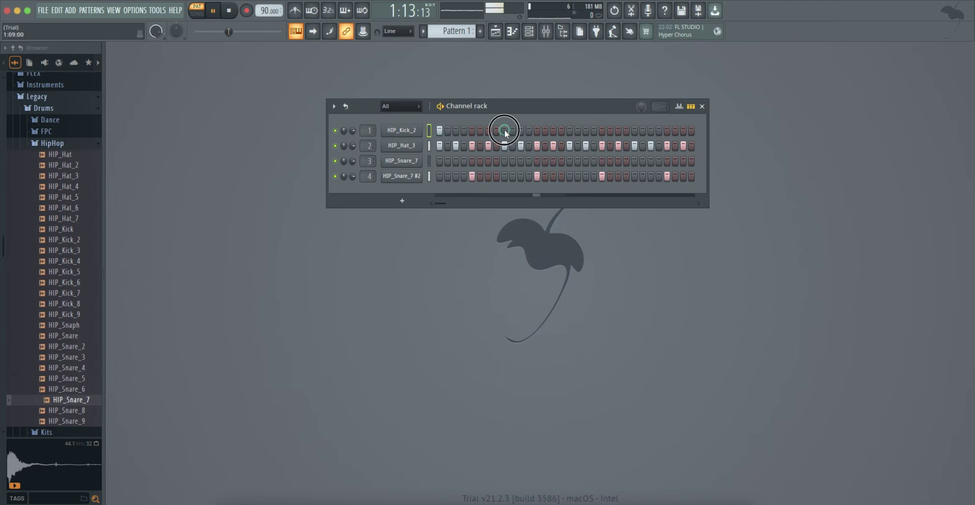
click(569, 131)
click(633, 130)
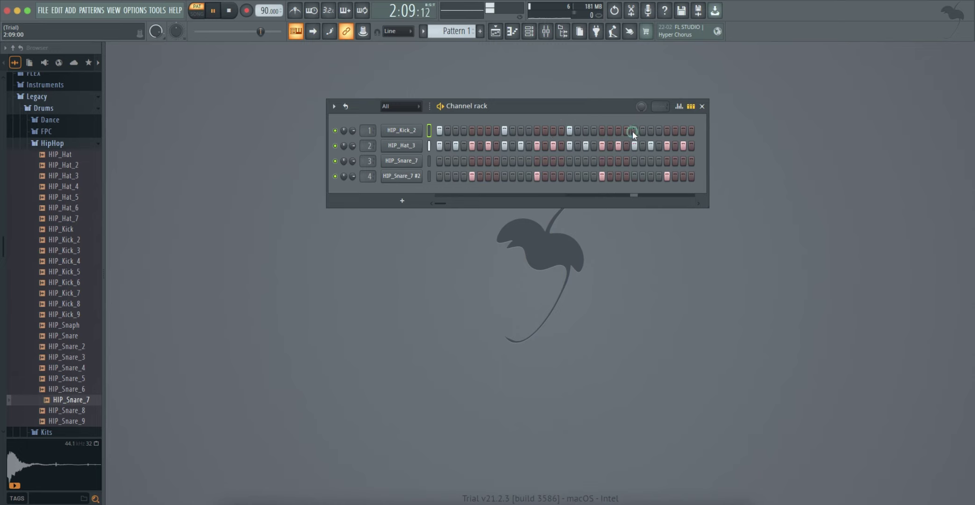
- Listen to the looping kick, hi-hat and snare pattern and stop playback
click(519, 201)
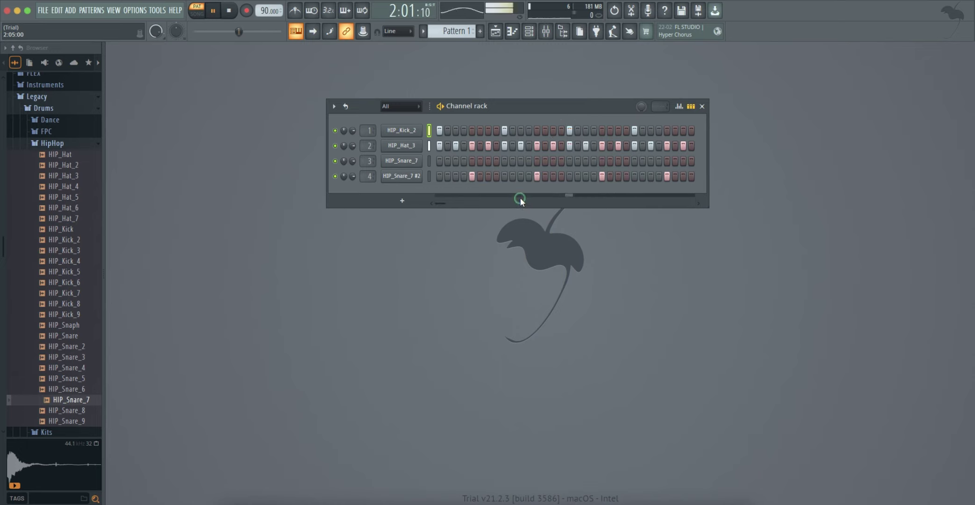
click(547, 150)
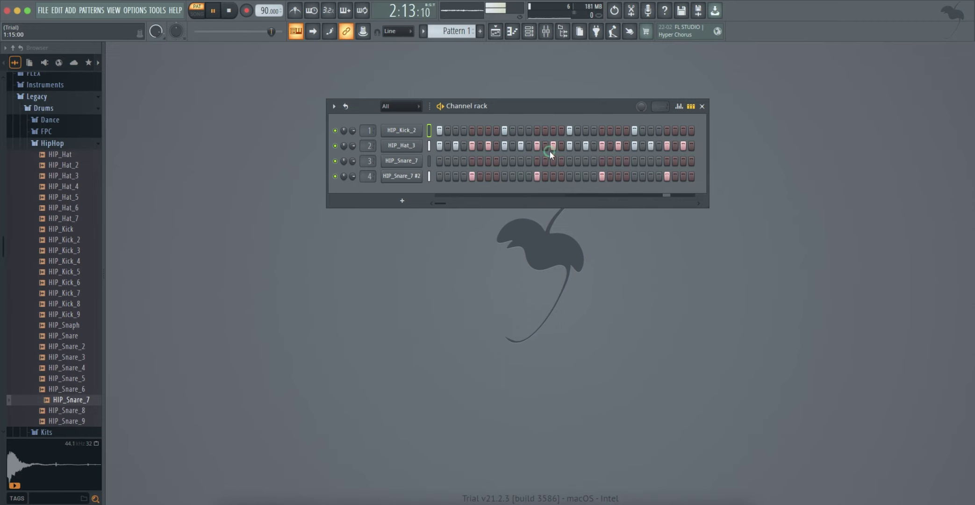
click(439, 130)
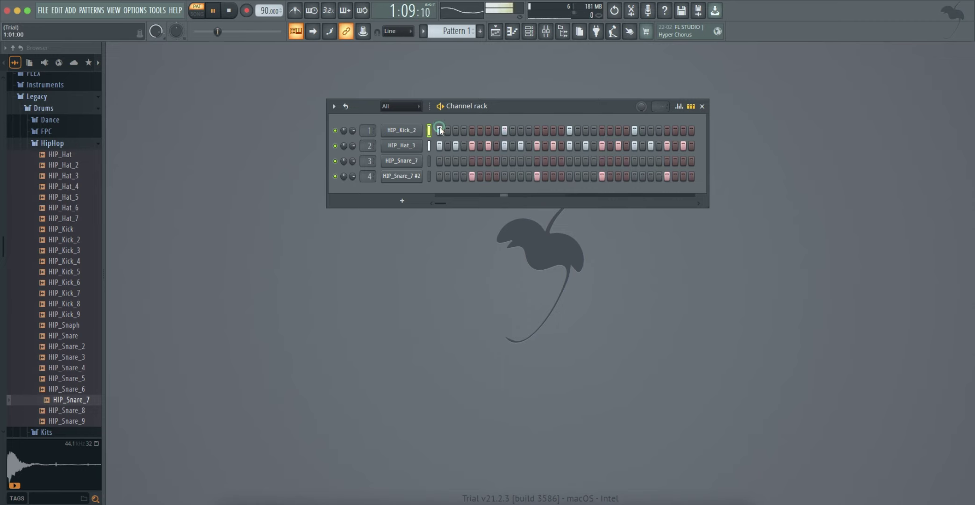
click(539, 160)
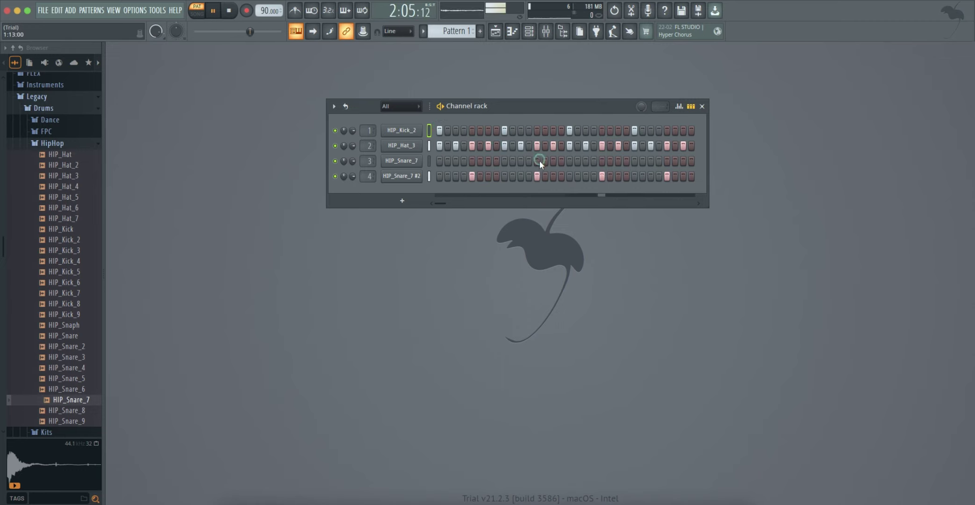
click(441, 131)
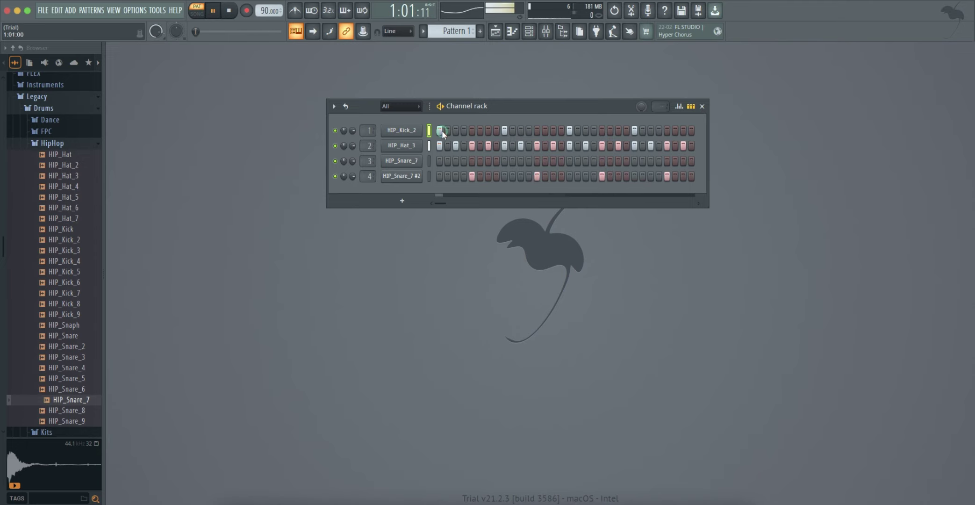
click(538, 177)
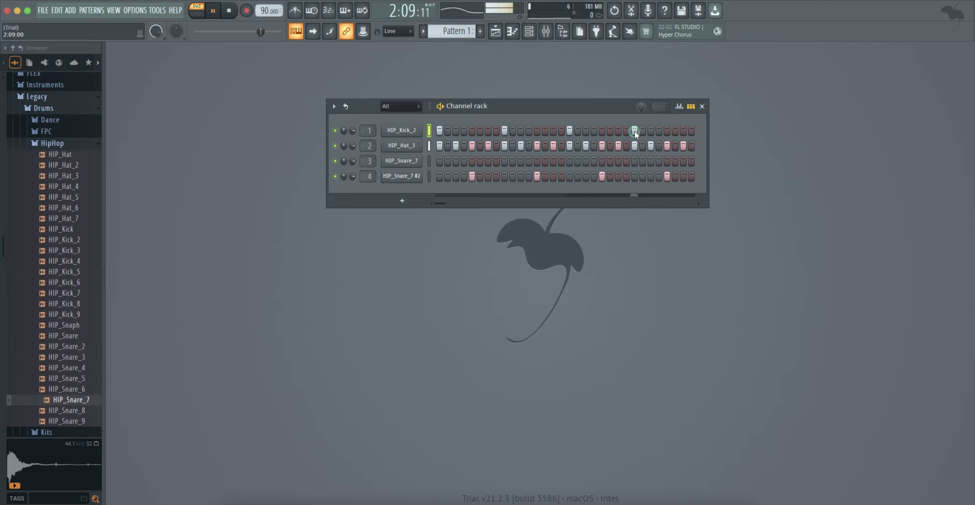
key(space)
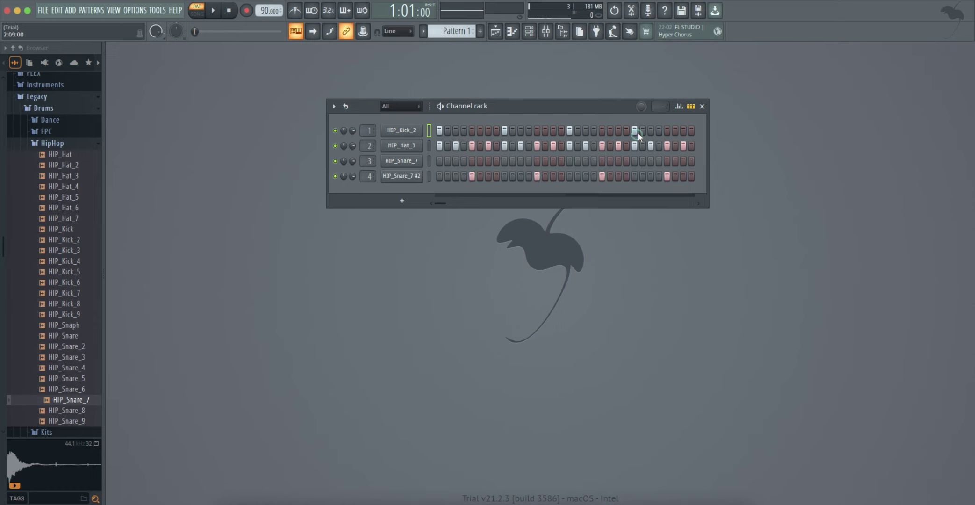
- Add an extra HIP_Kick_2 hit on step 3 and play the pattern
click(471, 173)
click(439, 130)
click(455, 129)
key(space)
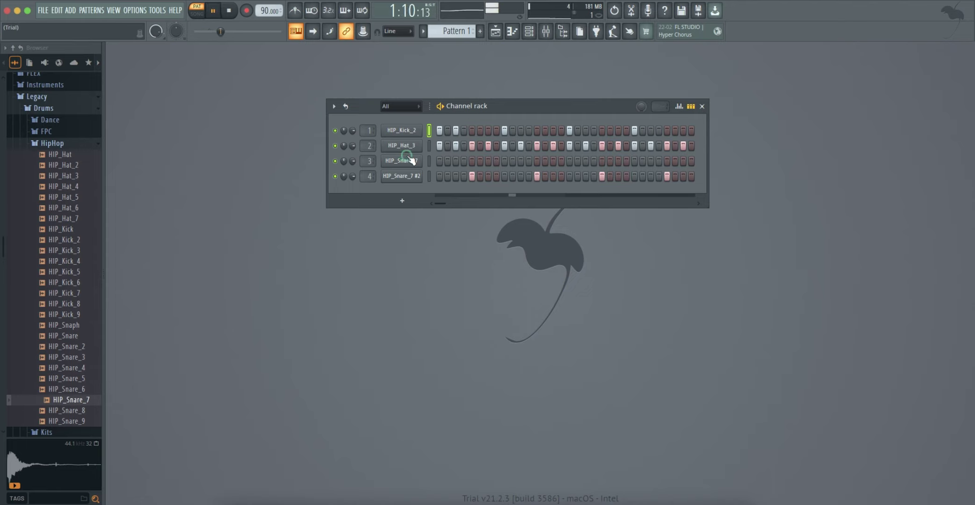
- Add a HIP_Kick_2 hit on step 19 and remove the one on step 3
click(585, 130)
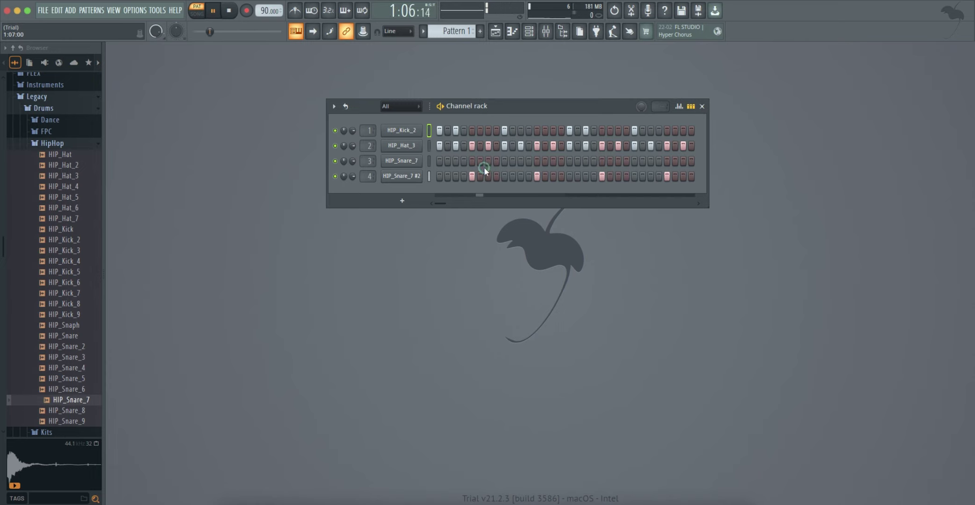
click(455, 130)
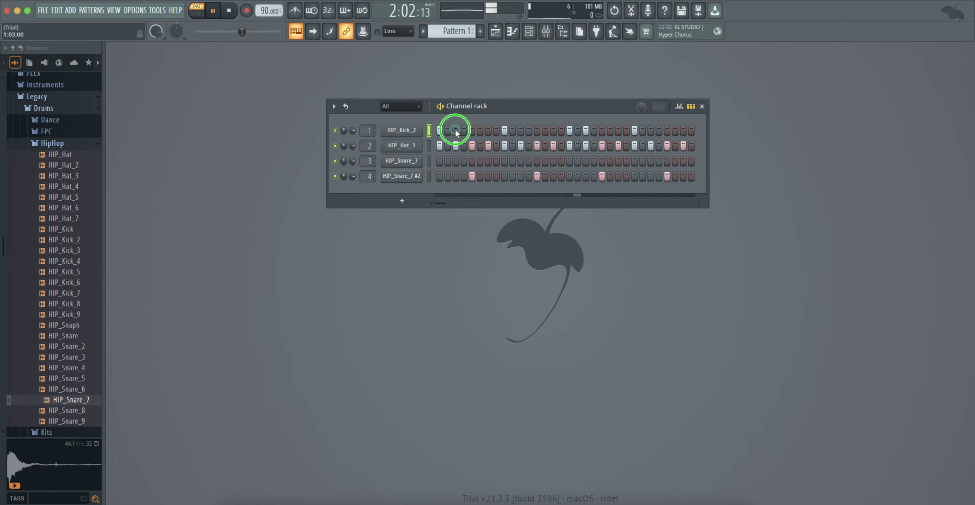
click(459, 135)
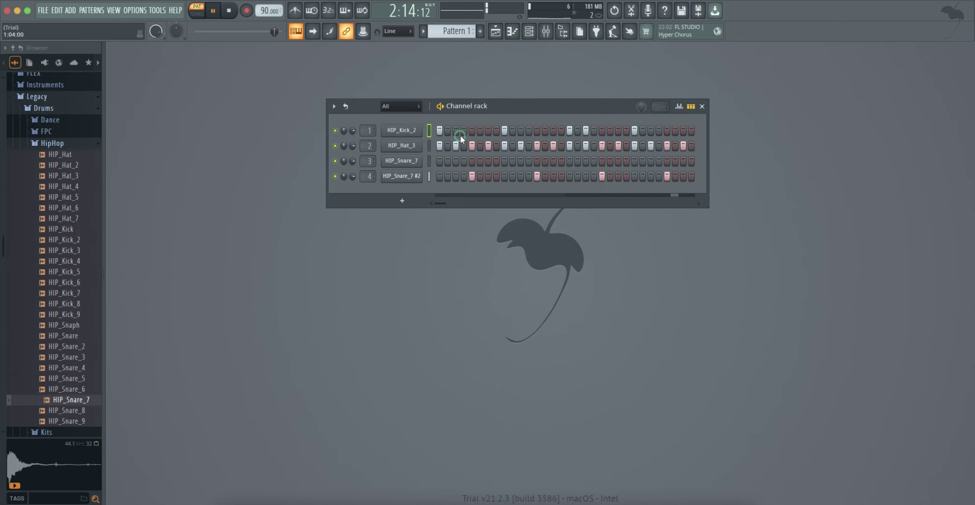
- Stop the looping drum pattern
key(space)
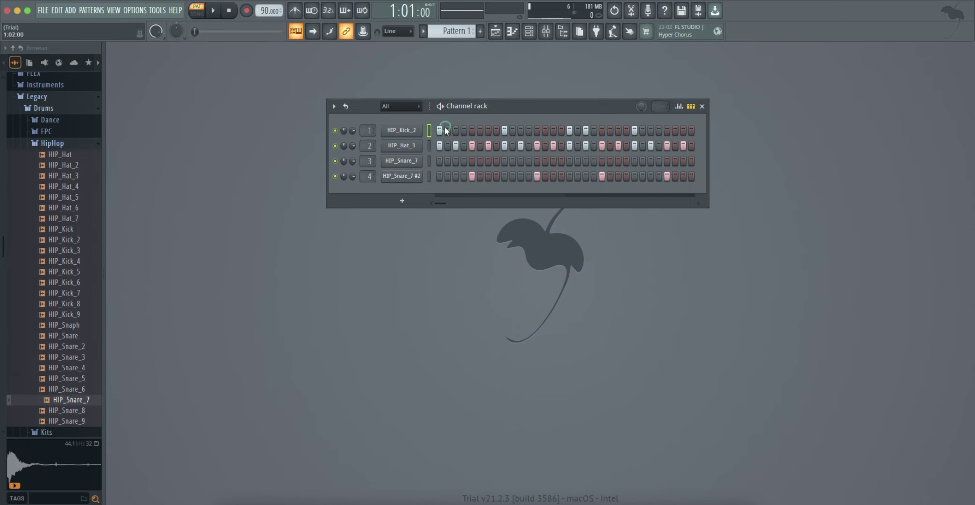
click(449, 119)
click(457, 120)
click(424, 107)
click(445, 127)
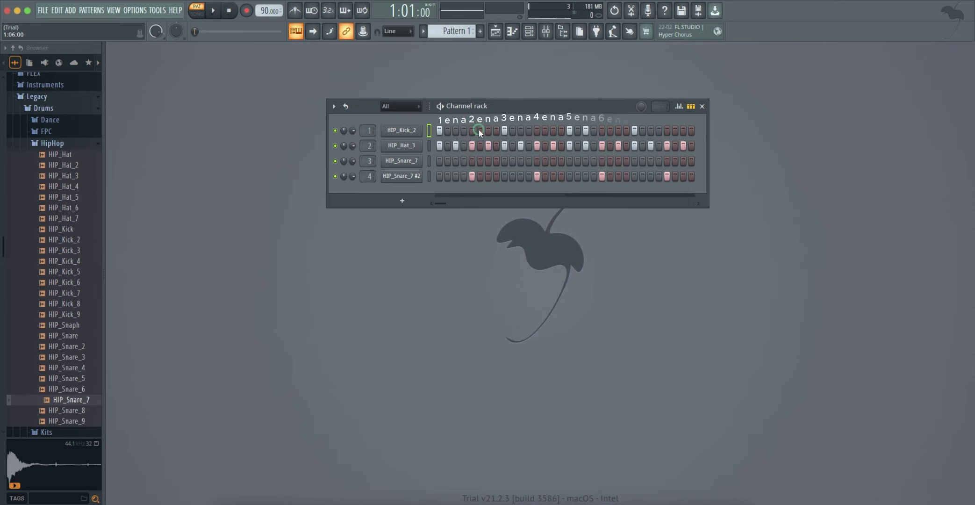
click(492, 129)
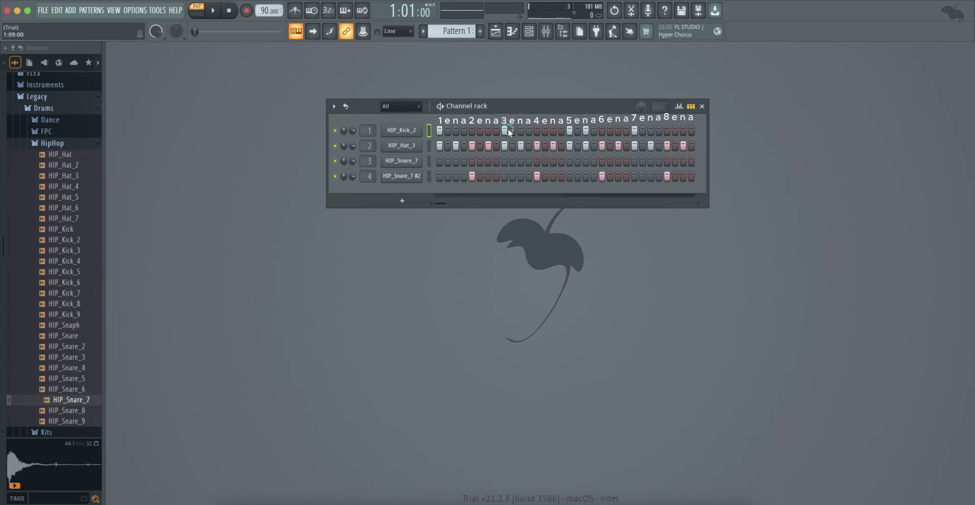
click(504, 129)
click(512, 131)
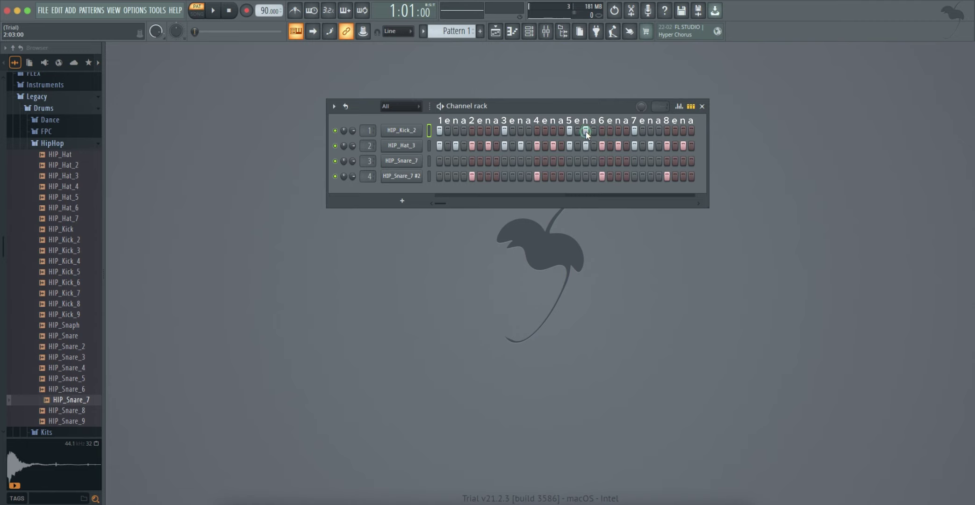
- Rearrange the HIP_Kick_2 hits to steps 1, 11, 17 and 27 only and play the pattern
click(507, 131)
click(519, 131)
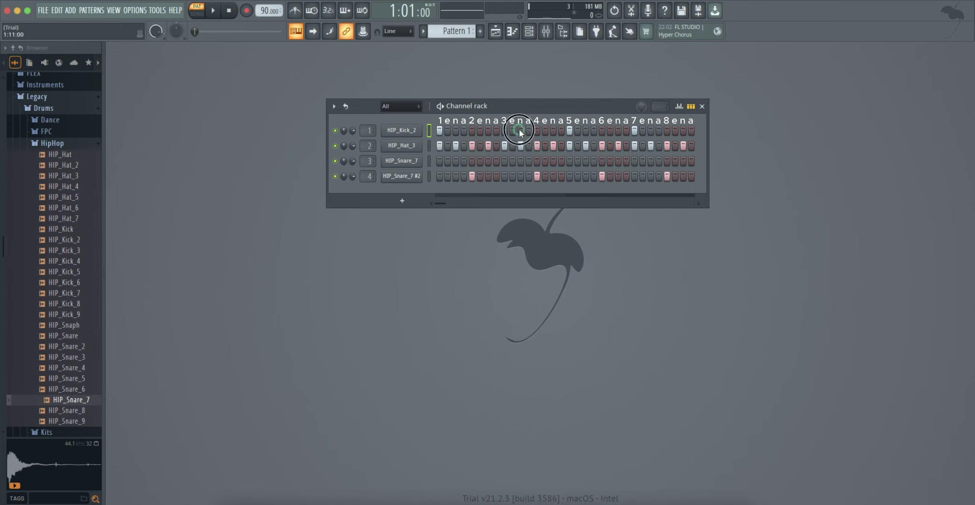
click(586, 130)
click(585, 130)
key(space)
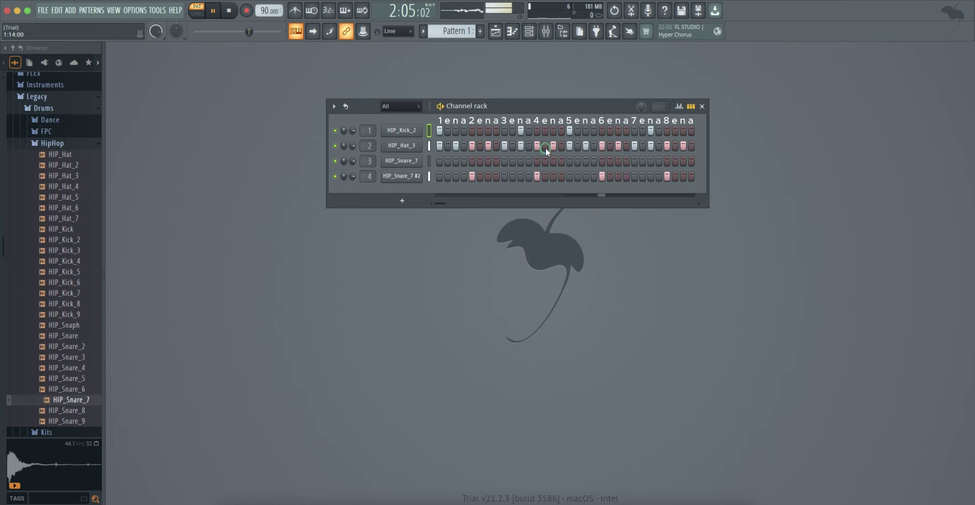
- Add HIP_Kick_2 hits on steps 19 and 30, remove the one on step 17, and try a hit on step 16
click(585, 130)
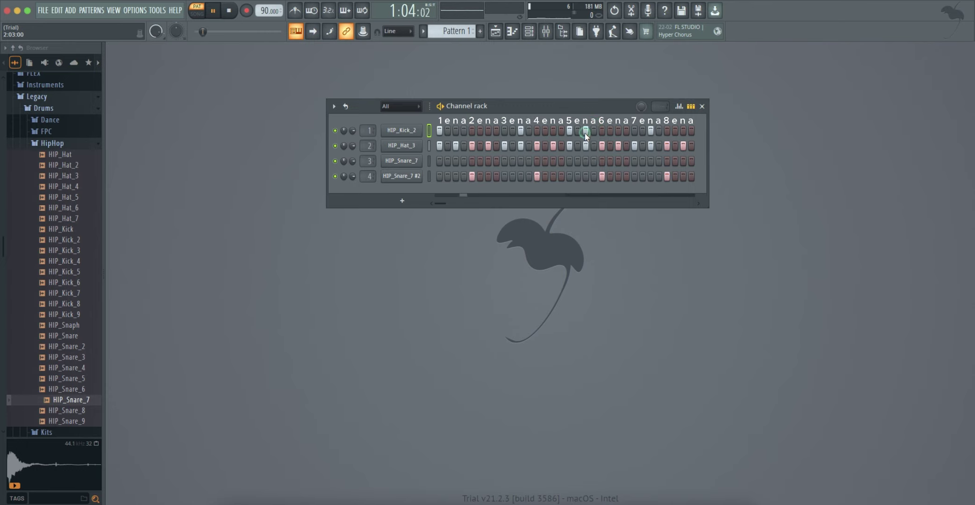
click(586, 176)
click(674, 130)
click(568, 130)
click(560, 130)
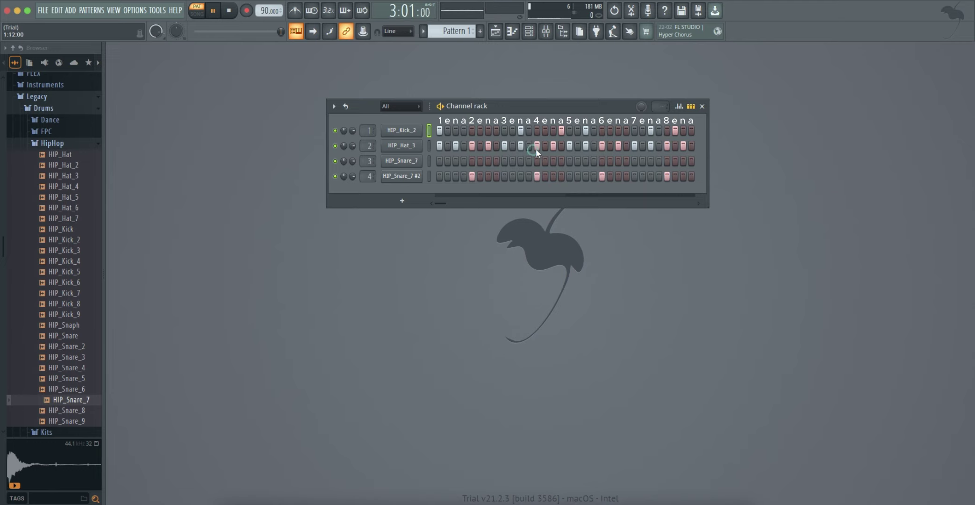
click(562, 130)
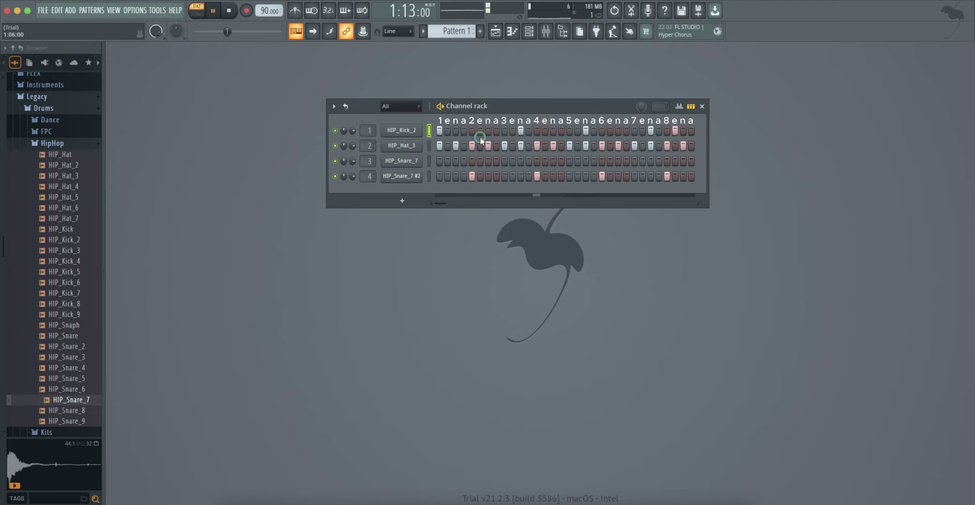
- Add a HIP_Kick_2 hit on step 7 and move the hit on step 11 to step 9 during playback
click(521, 142)
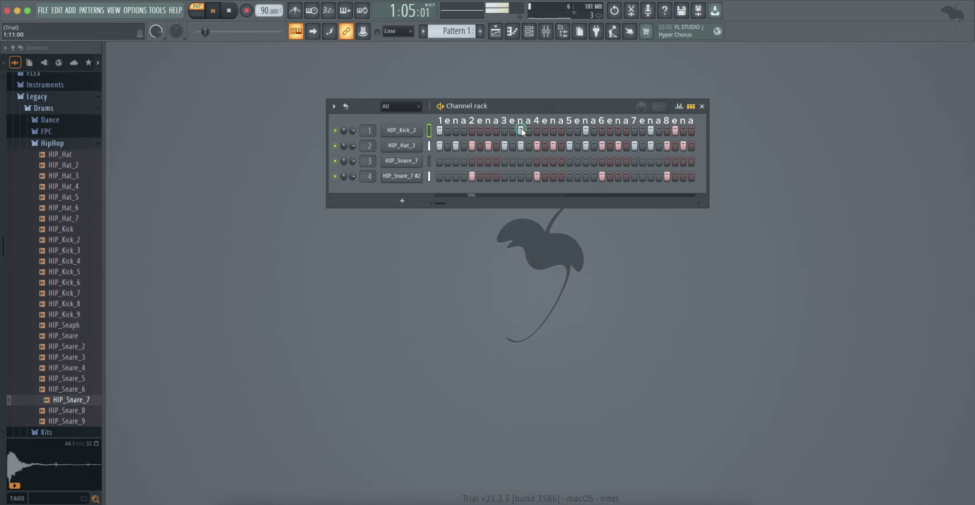
click(488, 130)
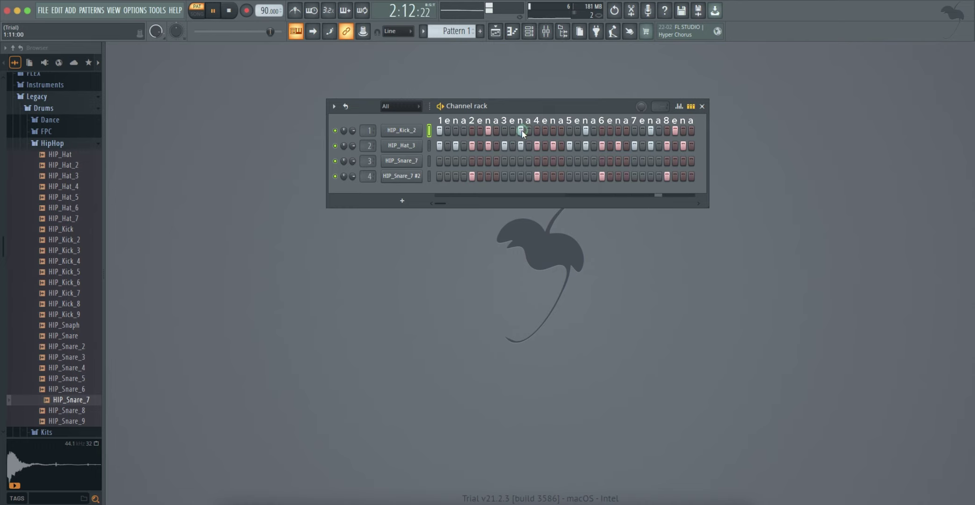
click(512, 131)
click(505, 130)
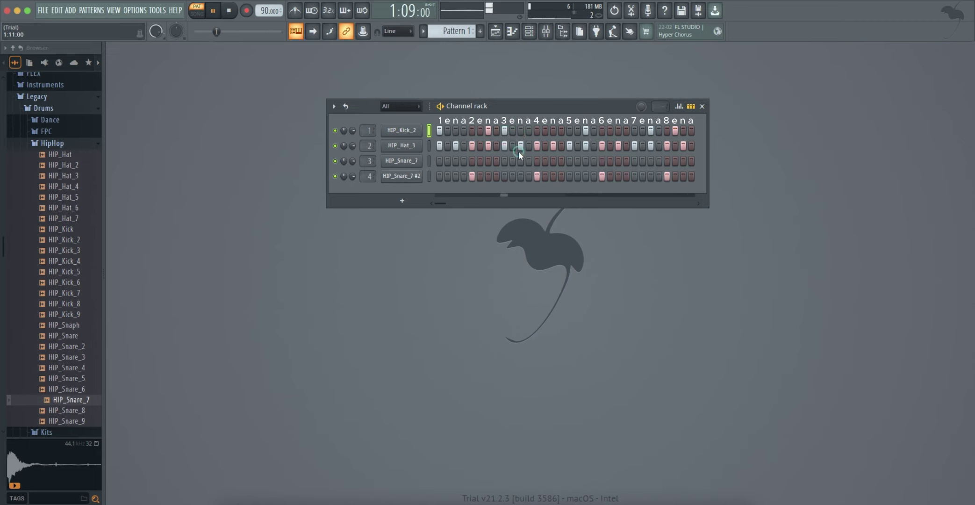
click(570, 130)
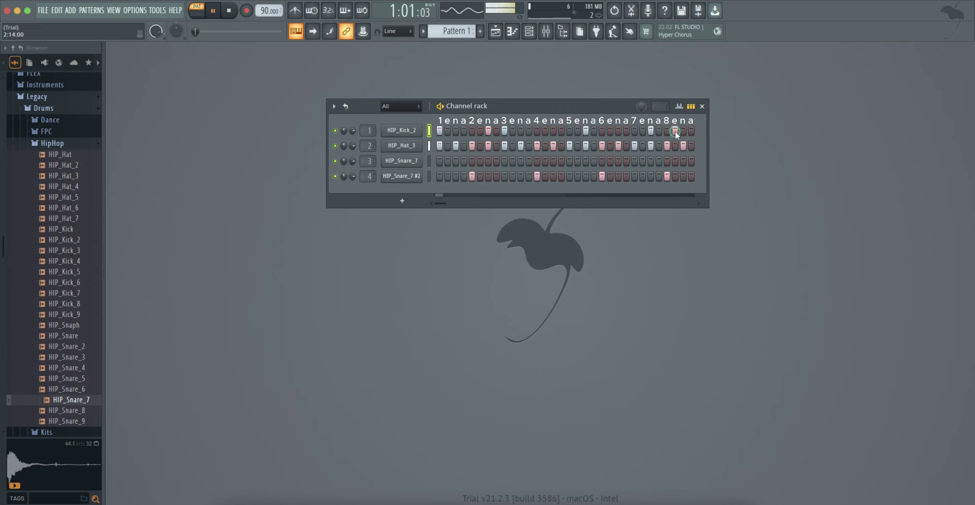
- Replace the HIP_Kick_2 hit on step 30 with one on step 31, and add hits on steps 2 and 15
click(674, 130)
click(651, 130)
click(552, 131)
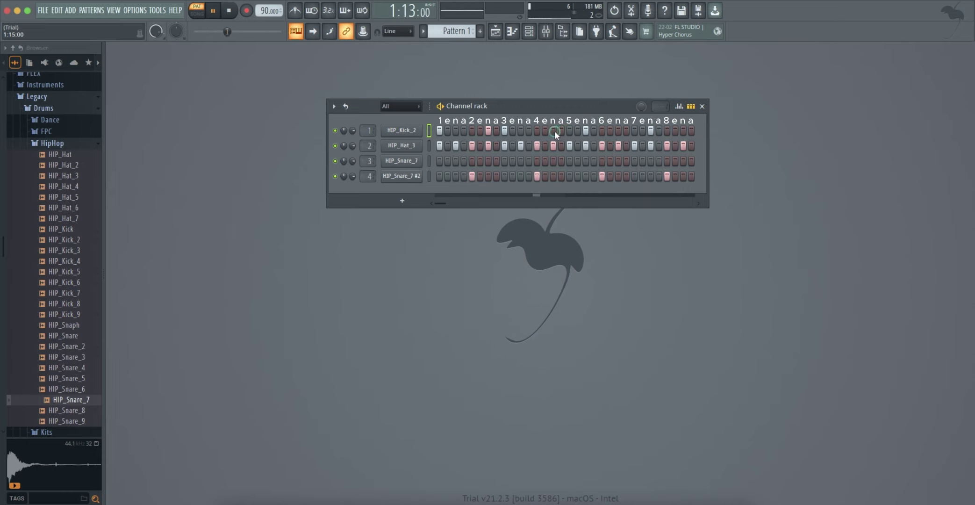
click(570, 131)
click(684, 131)
click(447, 131)
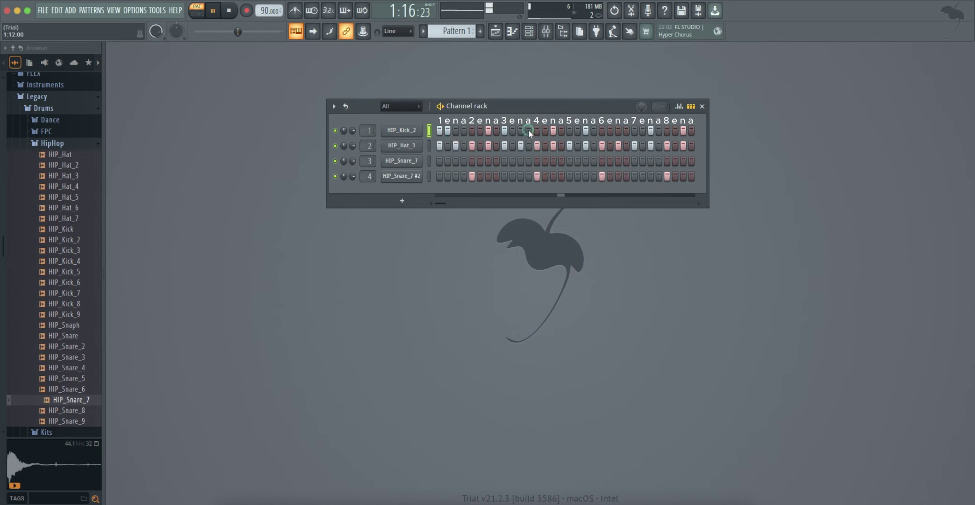
- Replace the HIP_Kick_2 hit on step 31 with one on step 23, and shift the hits on steps 7 and 9 to steps 6 and 10
click(691, 130)
click(617, 131)
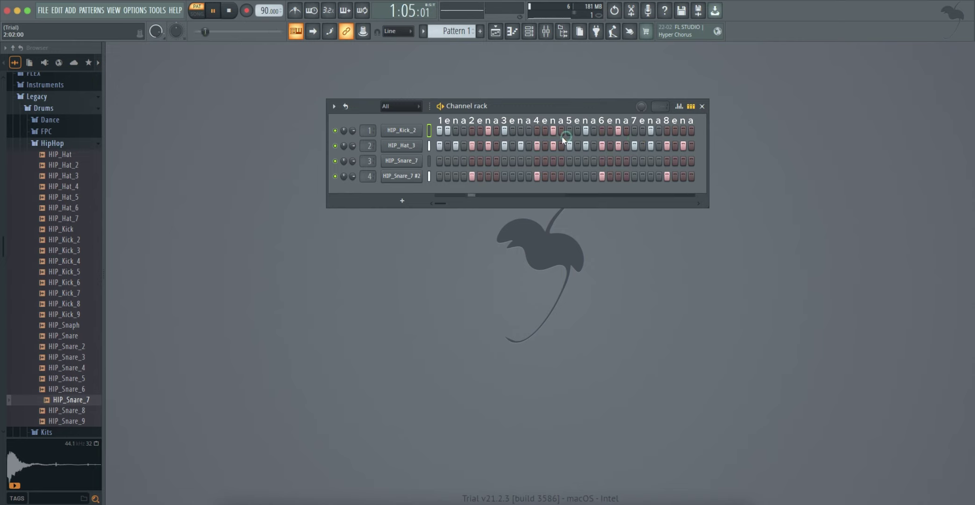
click(487, 130)
click(481, 130)
click(503, 130)
click(513, 130)
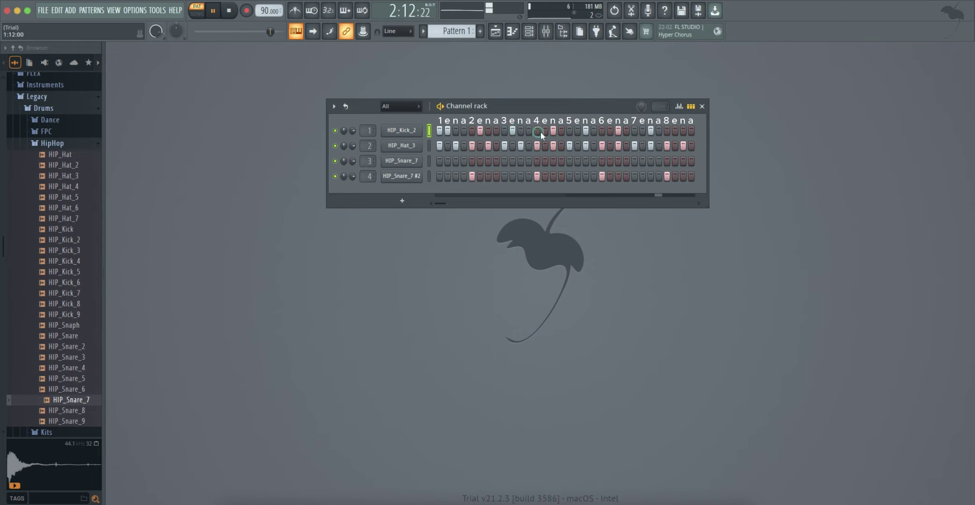
- Shift the HIP_Kick_2 hits on steps 15, 19, 23 and 27 to steps 16, 18, 24 and 26
click(554, 131)
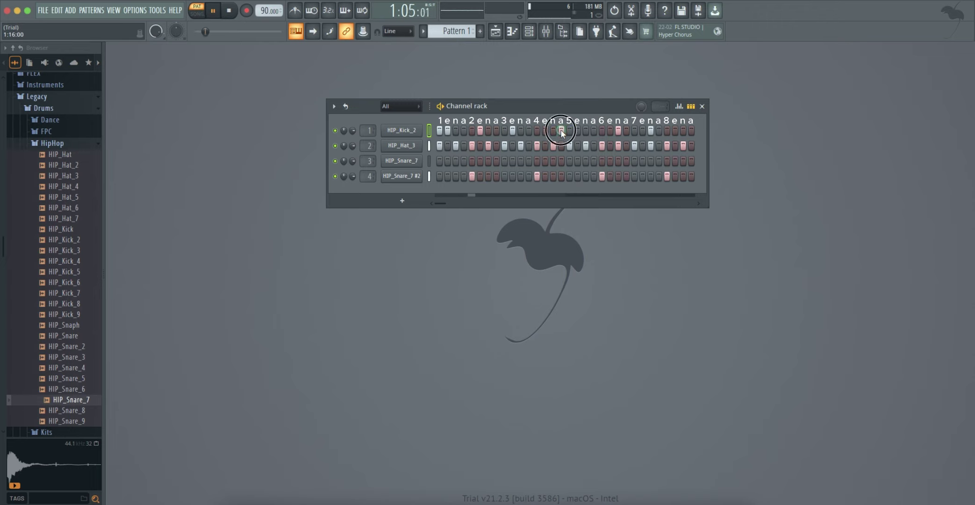
click(577, 130)
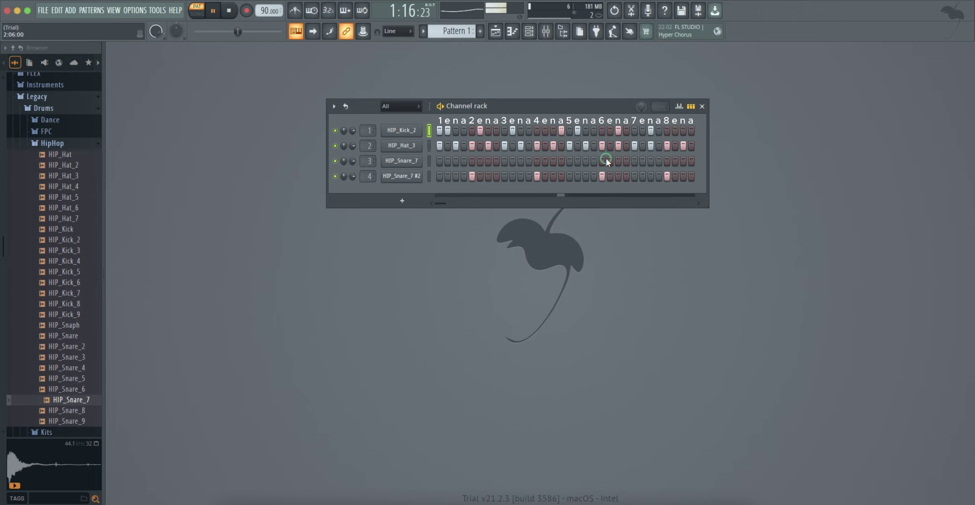
click(627, 130)
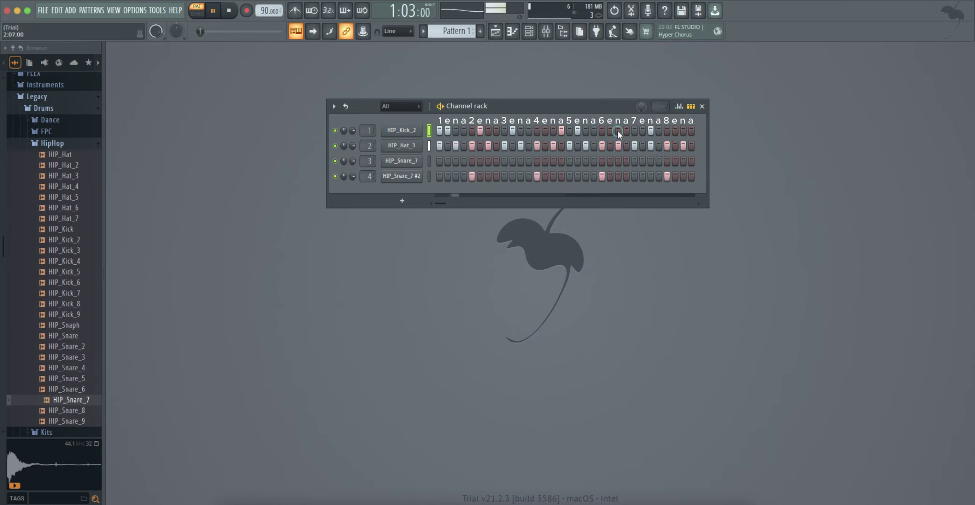
click(642, 130)
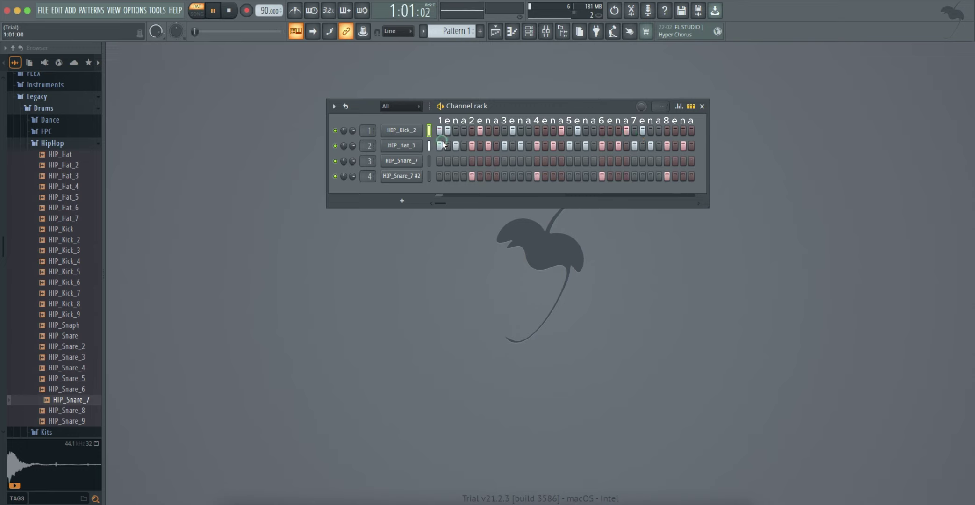
- Remove the HIP_Kick_2 hits on steps 2, 6 and 16, and add hits on steps 7, 20, 28 and 32
click(480, 131)
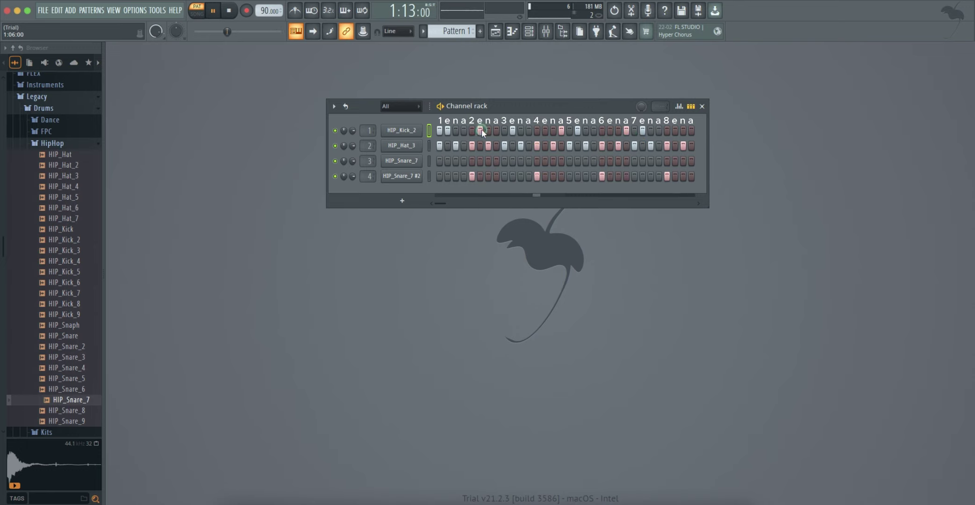
click(488, 130)
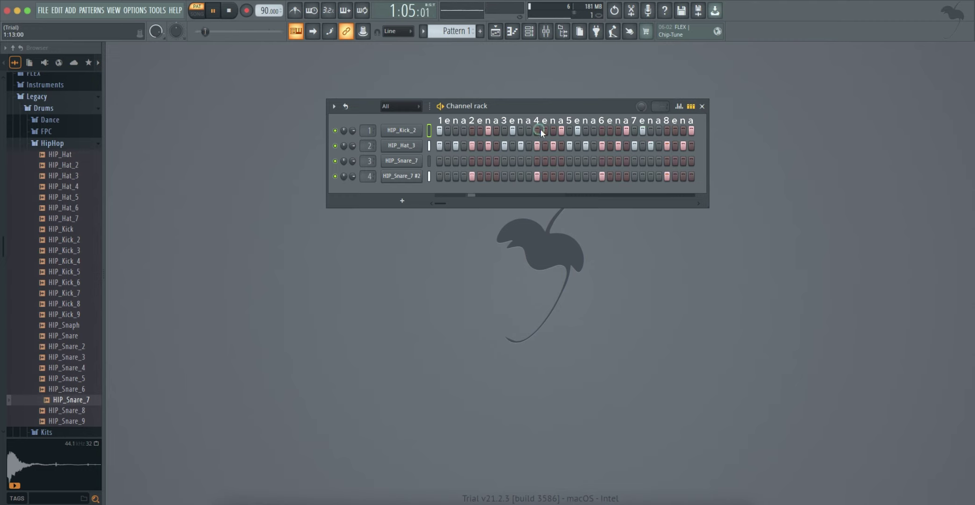
click(560, 131)
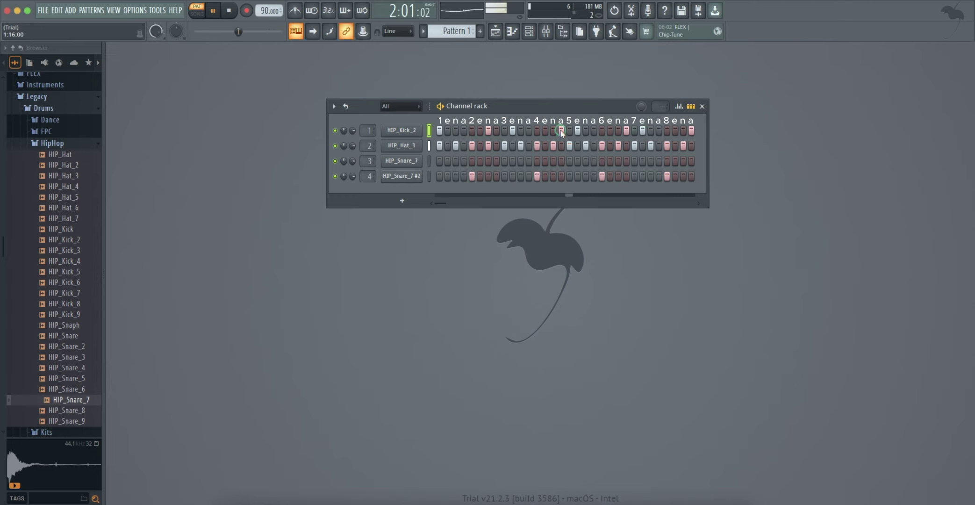
click(593, 131)
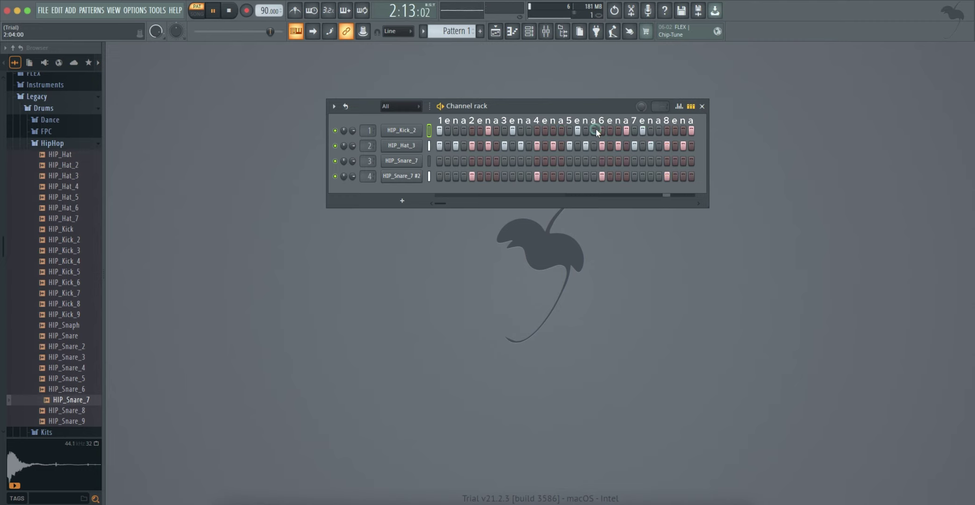
click(659, 130)
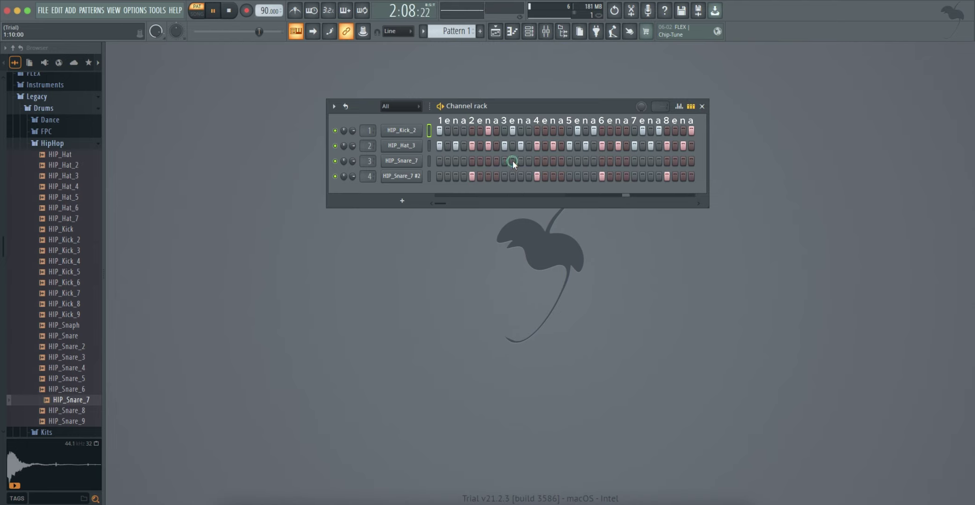
- Stop playback and clear all hits from the HIP_Kick_2 row
key(space)
drag(691, 132, 442, 135)
right_click(489, 129)
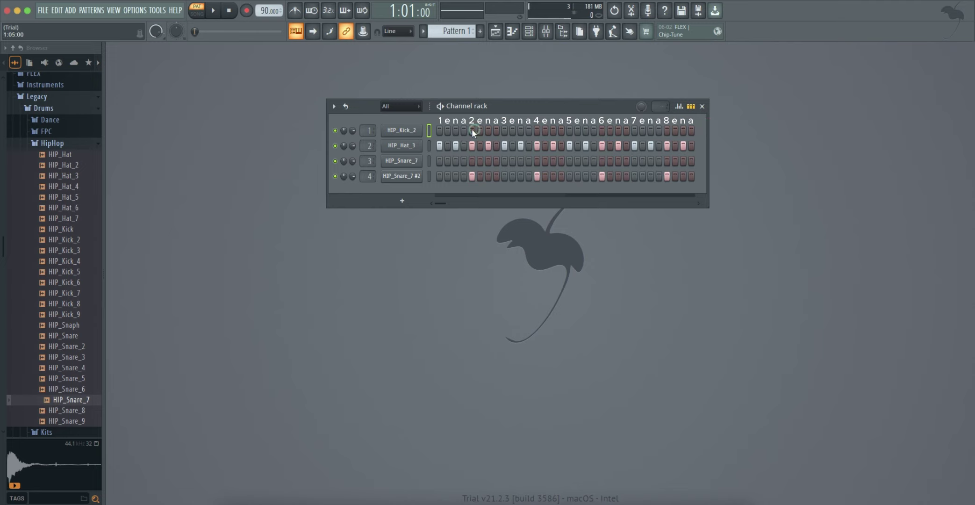
- Place a HIP_Kick_2 hit on step 1 and reduce the whole pattern to its first 16 steps
click(438, 129)
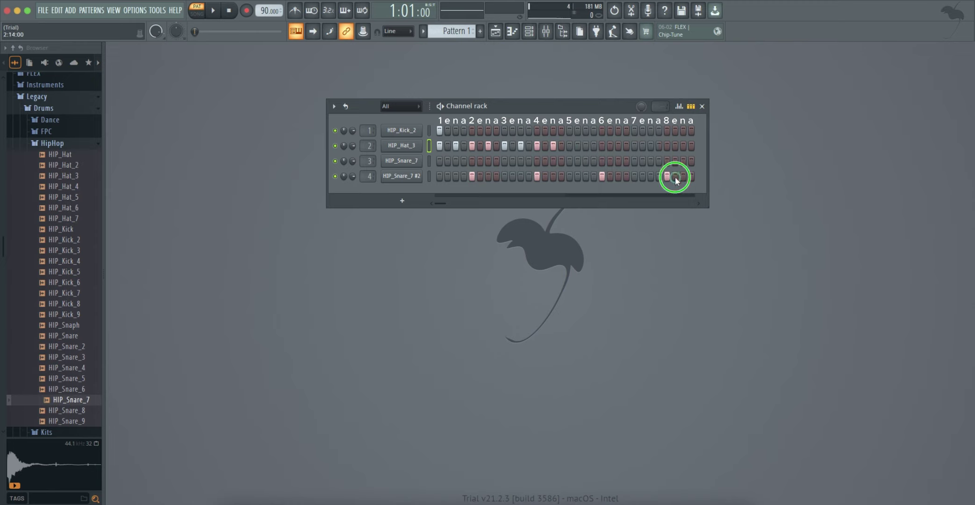
click(597, 176)
drag(708, 160, 587, 164)
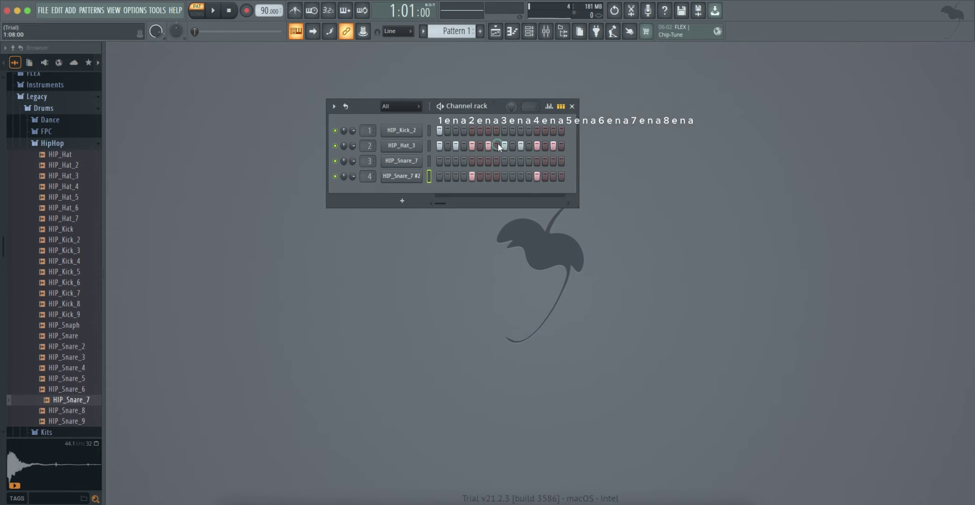
- Add a HIP_Kick_2 hit on step 9 and play the 16-step pattern briefly
click(505, 131)
click(466, 161)
click(521, 135)
click(440, 131)
key(space)
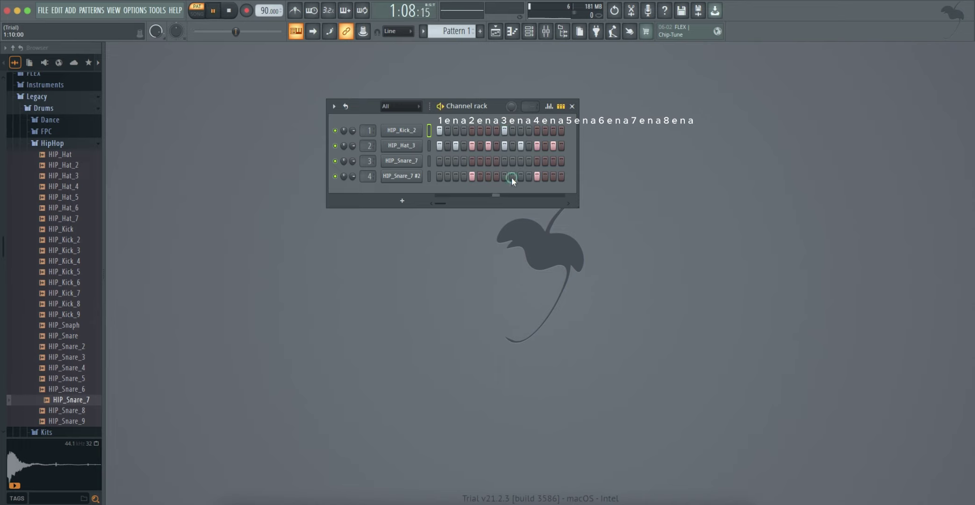
key(space)
- Move the second HIP_Kick_2 hit to step 10 and listen to the pattern
click(509, 131)
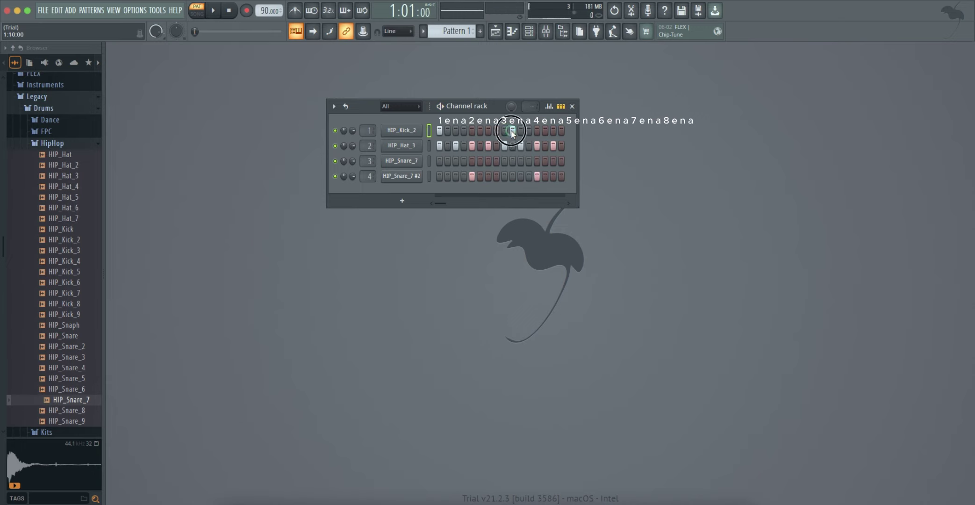
key(space)
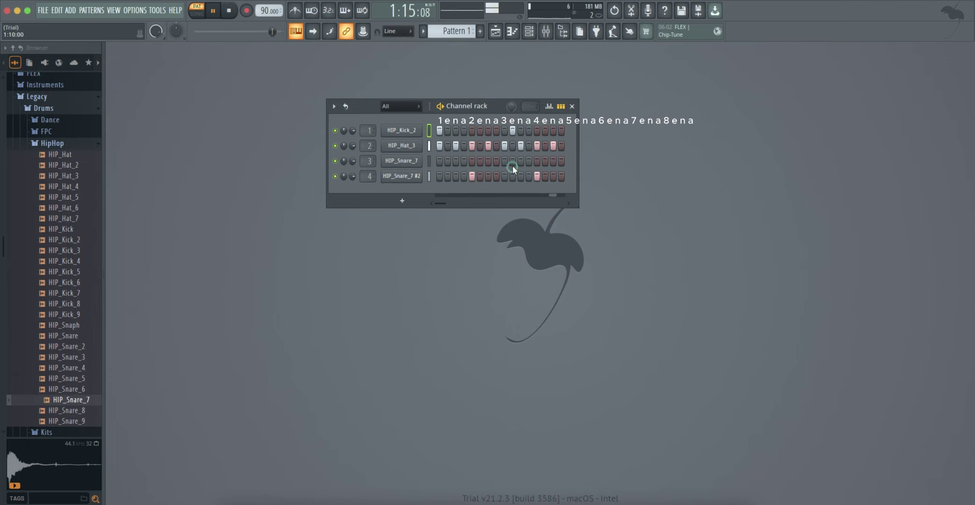
click(517, 162)
click(515, 166)
key(space)
- Move the second HIP_Kick_2 hit from step 10 to step 11, play the pattern and stop playback
click(512, 147)
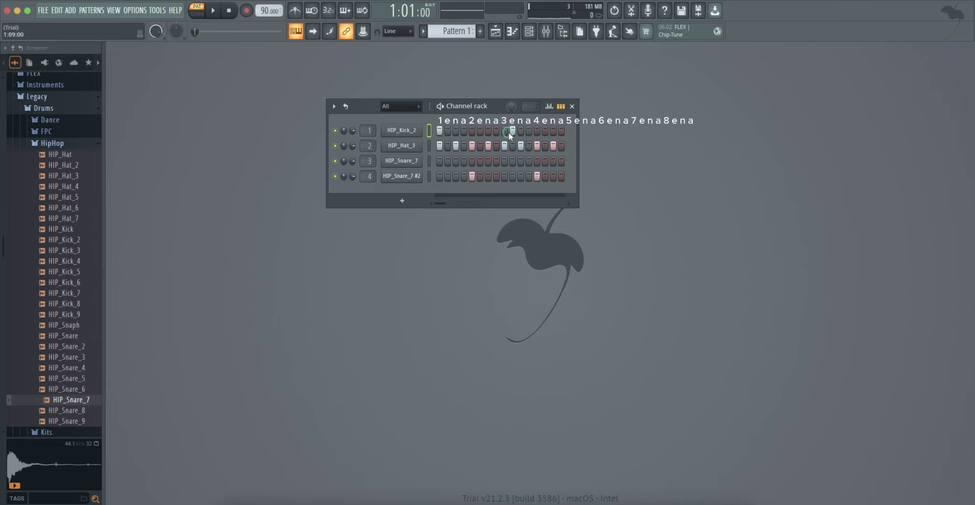
click(520, 130)
key(space)
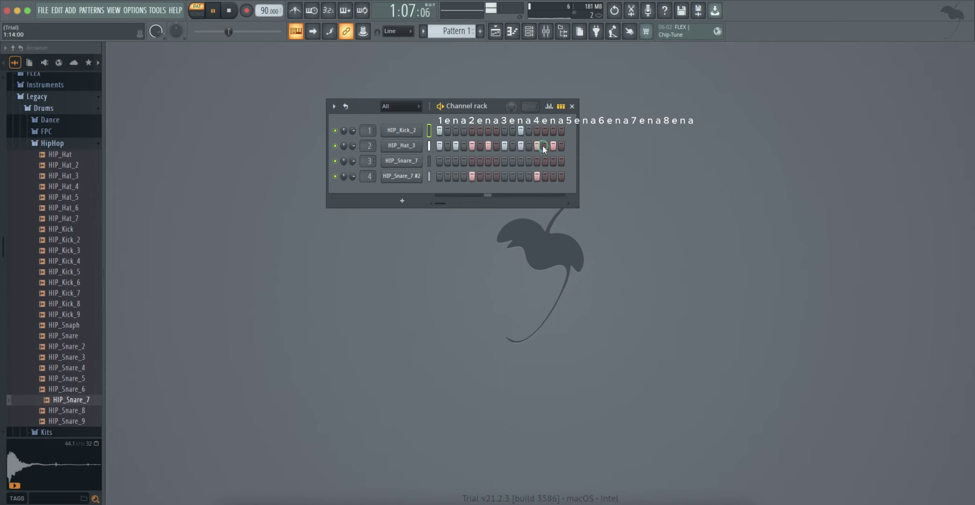
key(space)
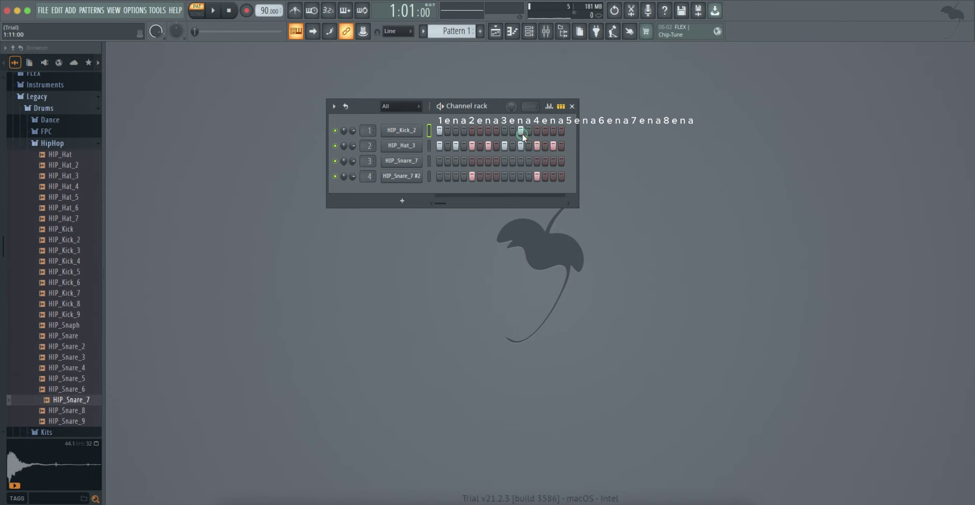
- Audition the second HIP_Kick_2 hit on step 12 and on step 14, playing the pattern for each placement
click(528, 130)
key(space)
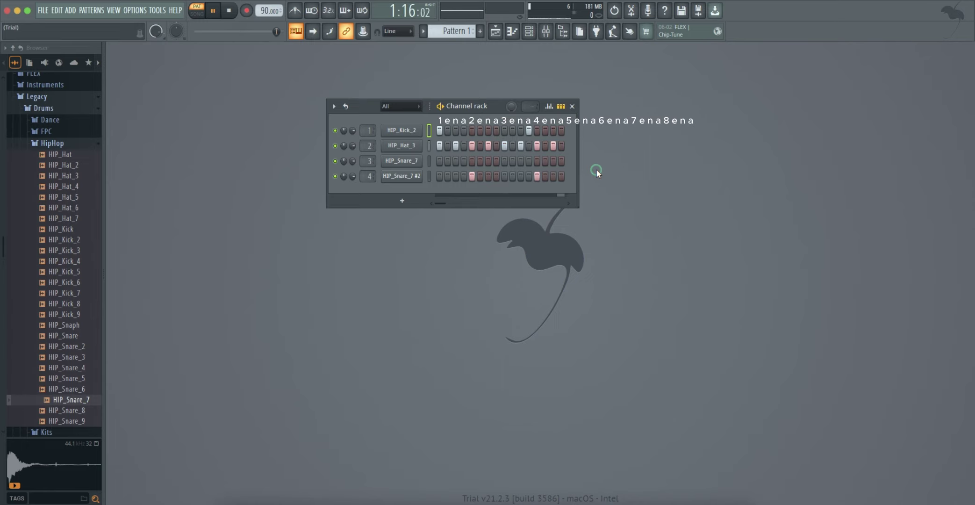
click(529, 130)
key(space)
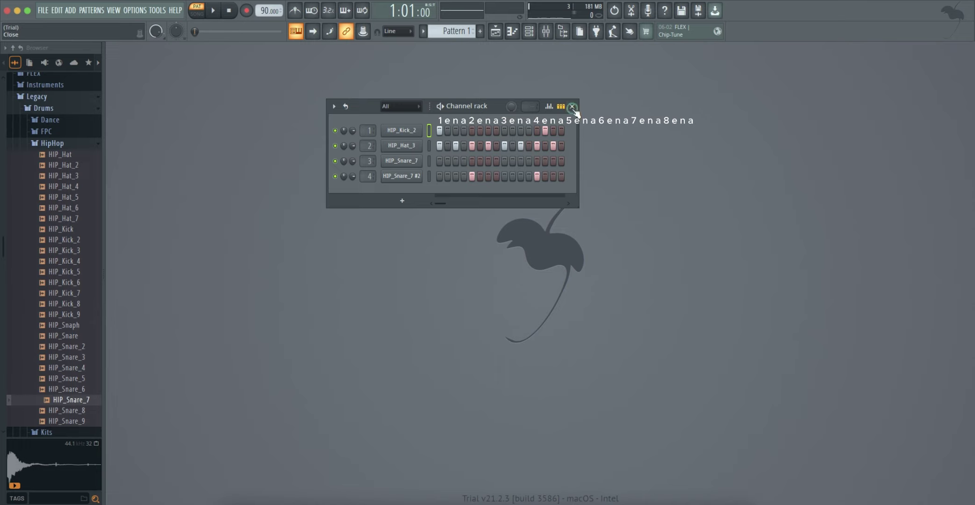
key(space)
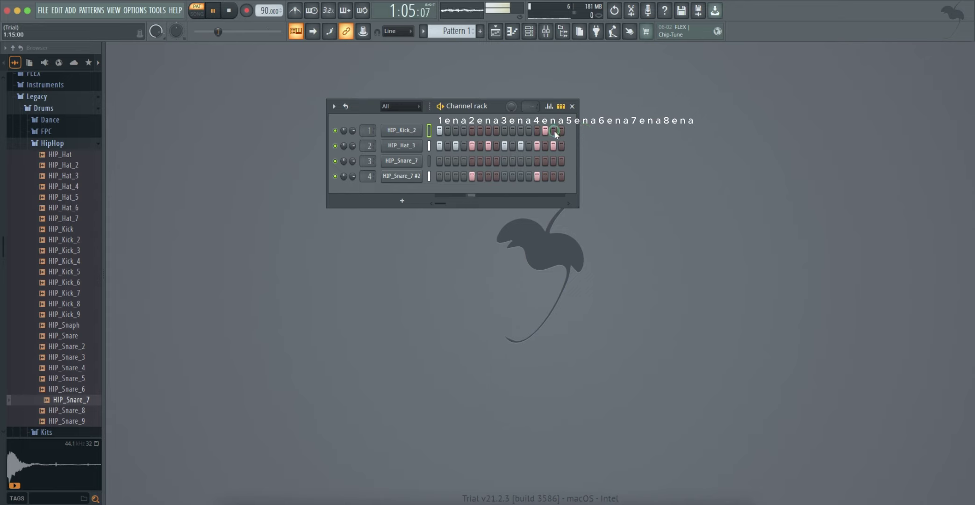
key(space)
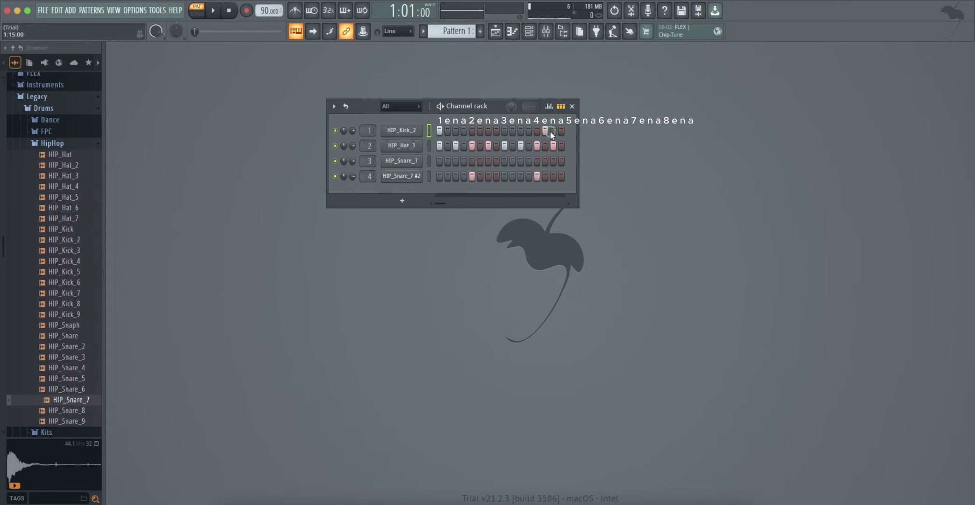
- Audition the second HIP_Kick_2 hit on step 15 and on step 16, playing and stopping the pattern for each
click(552, 128)
key(space)
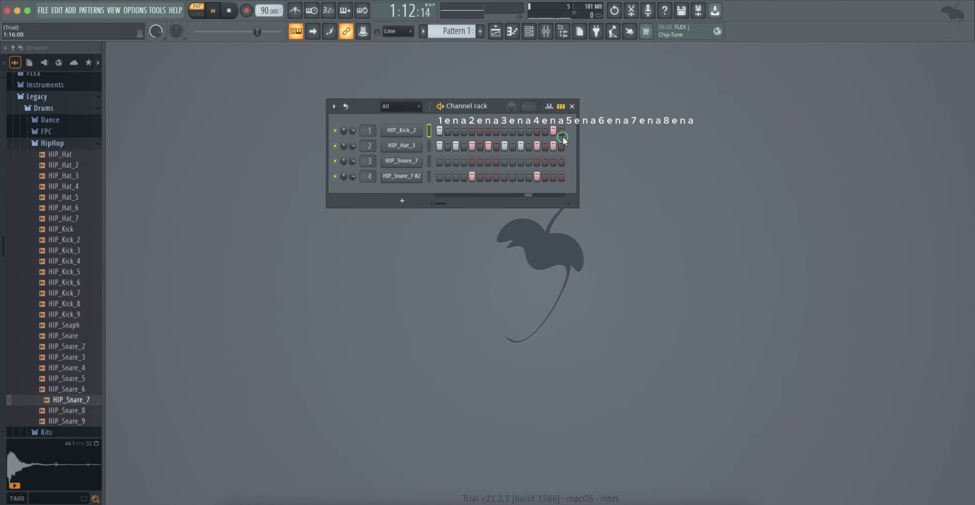
key(space)
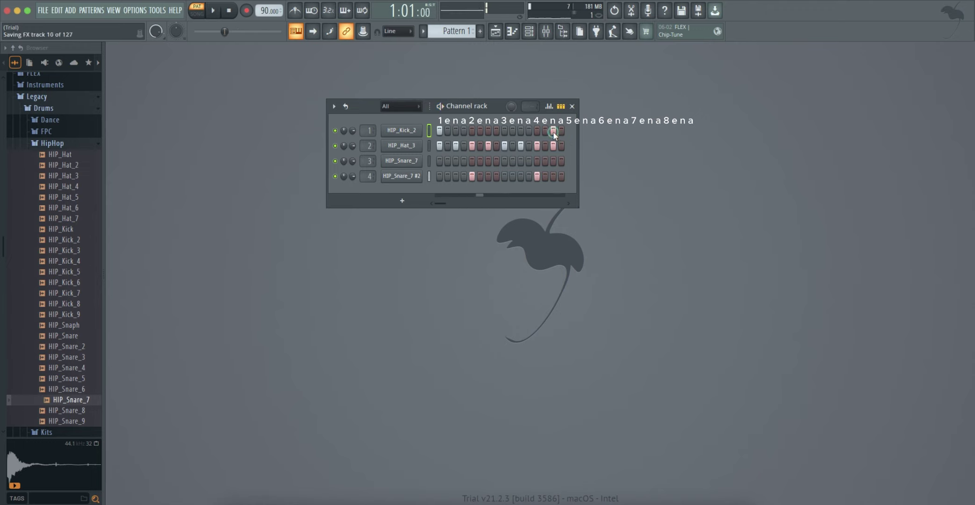
click(553, 130)
key(space)
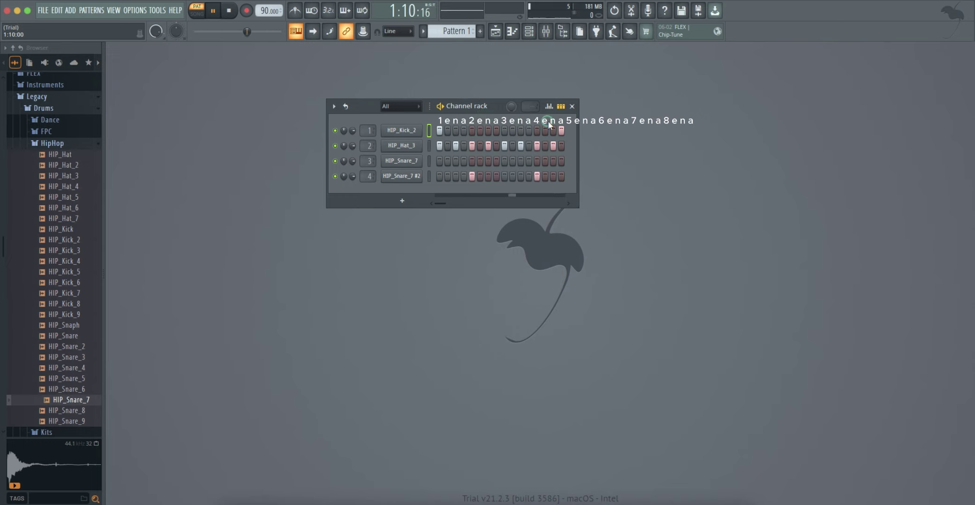
key(space)
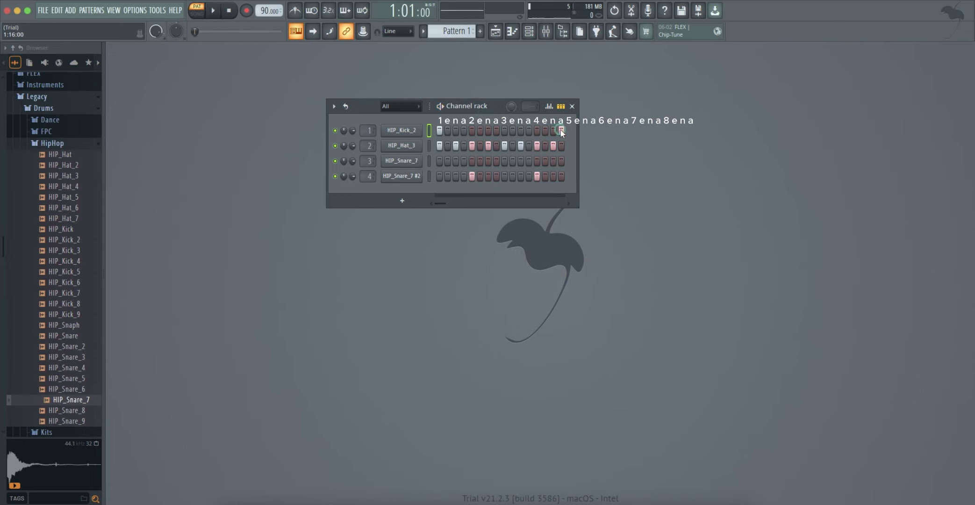
- Move the second HIP_Kick_2 hit back from step 16 to step 12, play the pattern and stop playback
click(544, 134)
key(space)
key(space)
key(space)
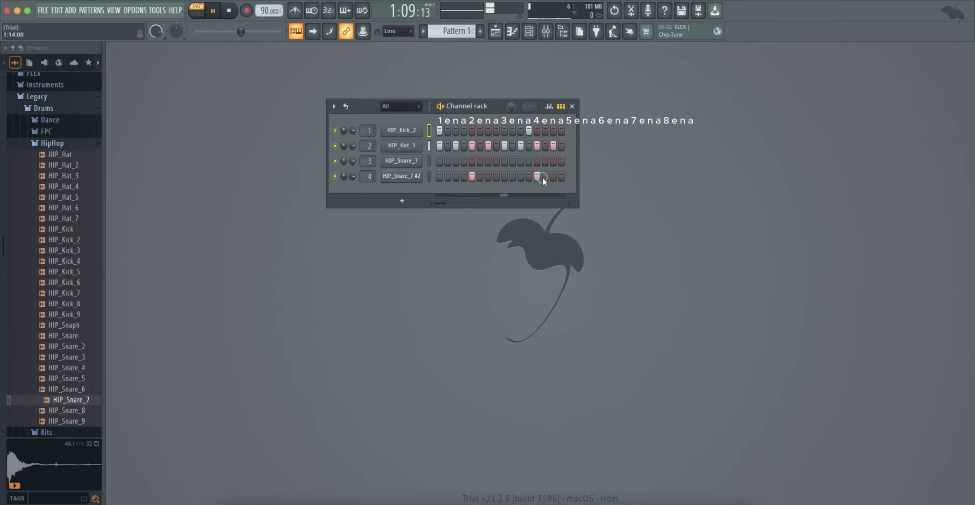
key(space)
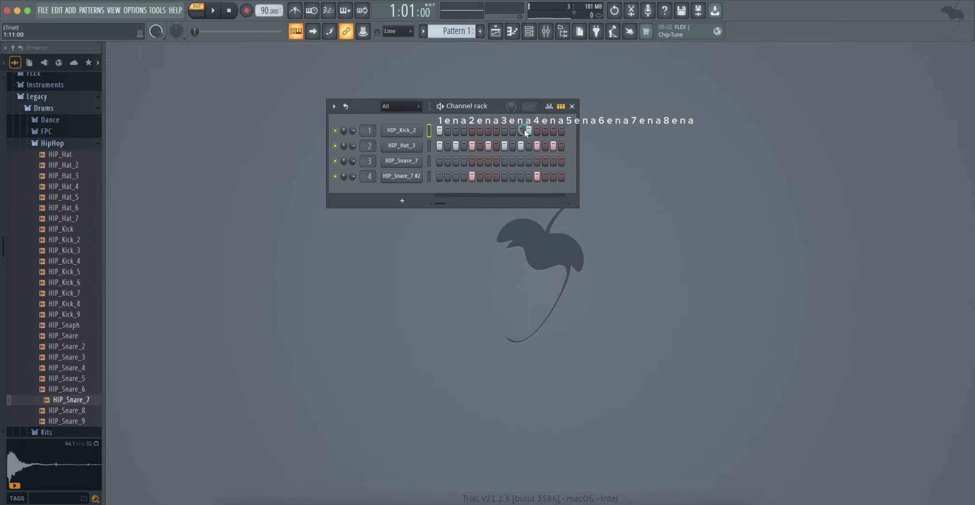
- Move the second HIP_Kick_2 hit from step 12 to step 14 and listen to the pattern again
key(space)
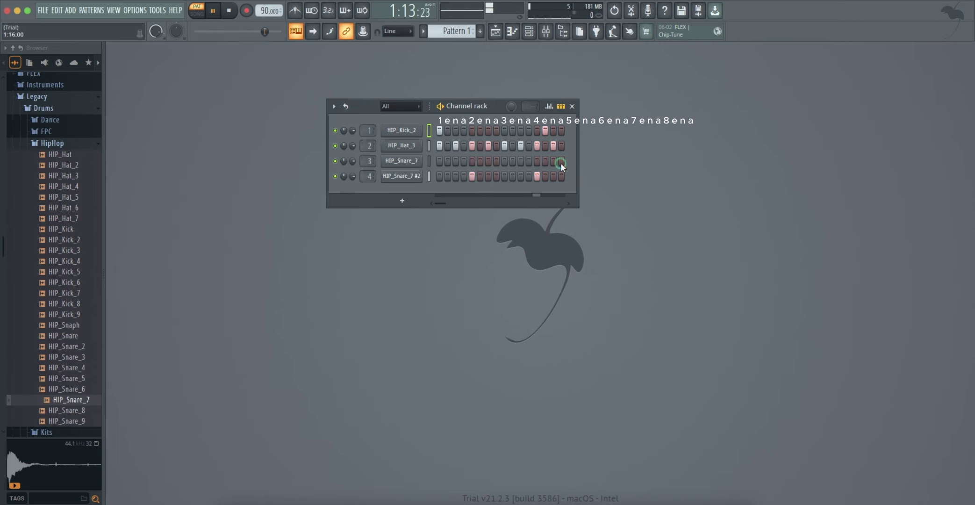
key(space)
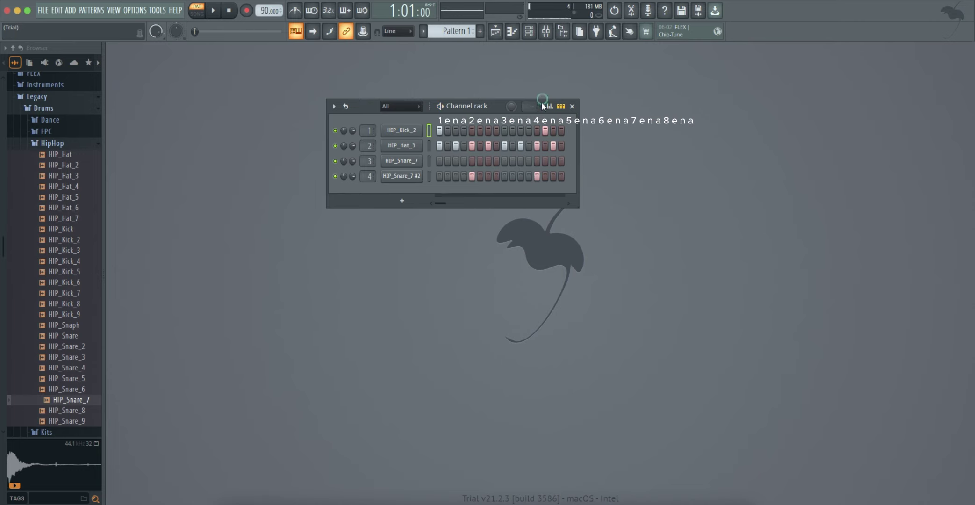
key(space)
key(space)
- Clear the second HIP_Kick_2 hit, leaving only the hit on step 1
click(545, 130)
click(521, 131)
click(579, 180)
- Replace the sample in the unused HIP_Snare_7 channel with HIP_Kick_3 from the HipHop drums folder
click(415, 160)
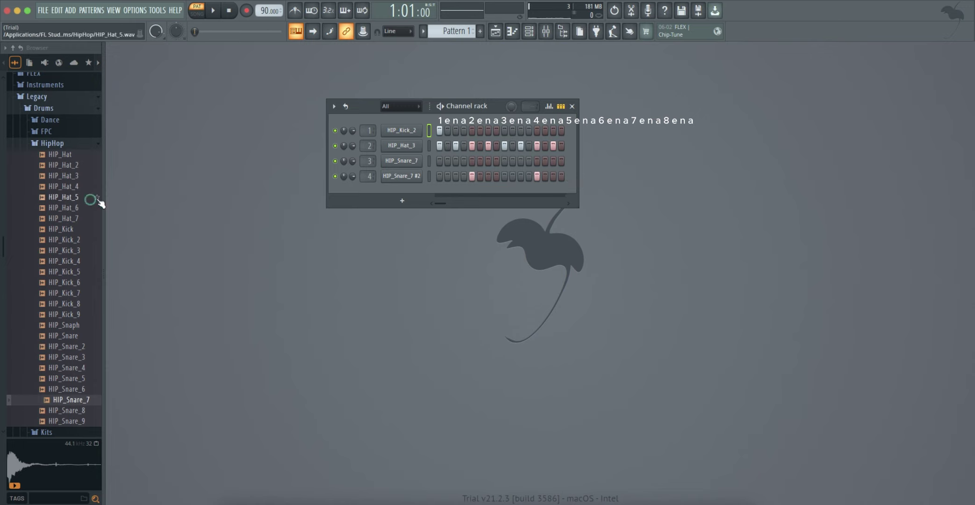
click(70, 251)
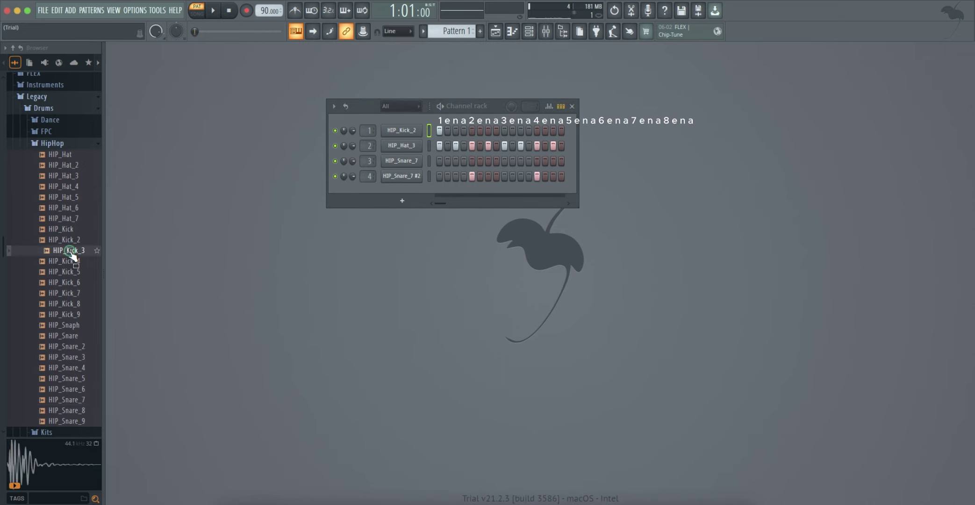
drag(72, 255, 403, 161)
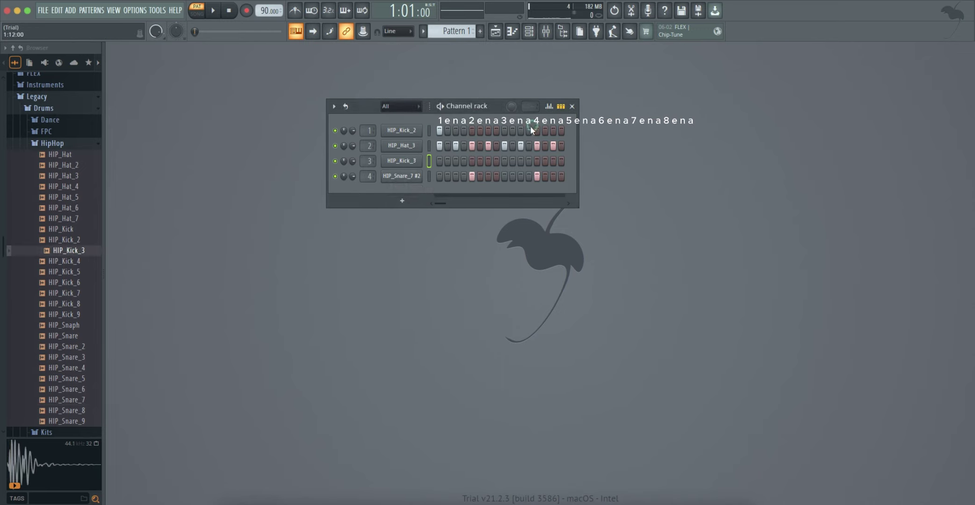
- Add HIP_Kick_2 hits on steps 9 and 11 and a HIP_Kick_3 hit on step 16, and play the pattern
click(503, 130)
click(520, 131)
key(space)
click(495, 176)
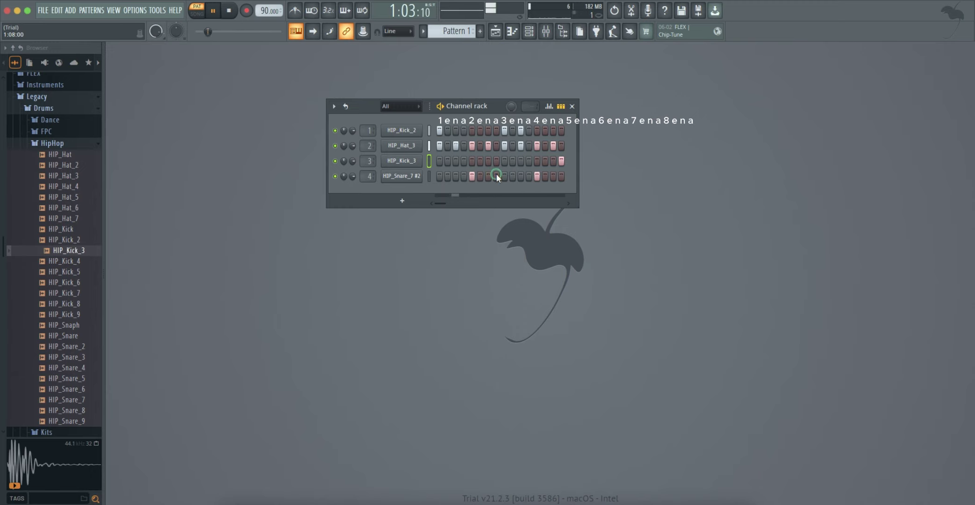
- Toggle the HIP_Kick_3 hit on step 16 during playback, leave it removed and stop the pattern
click(562, 161)
click(555, 176)
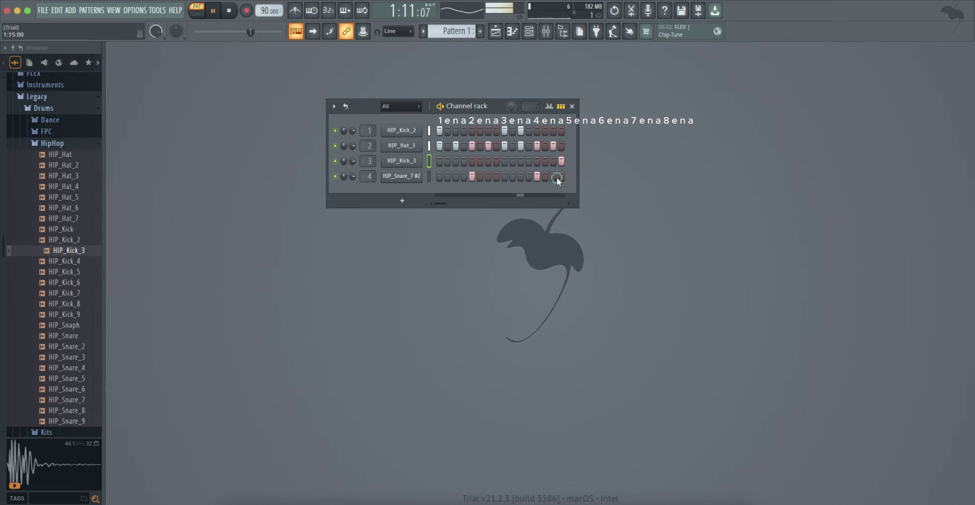
click(562, 161)
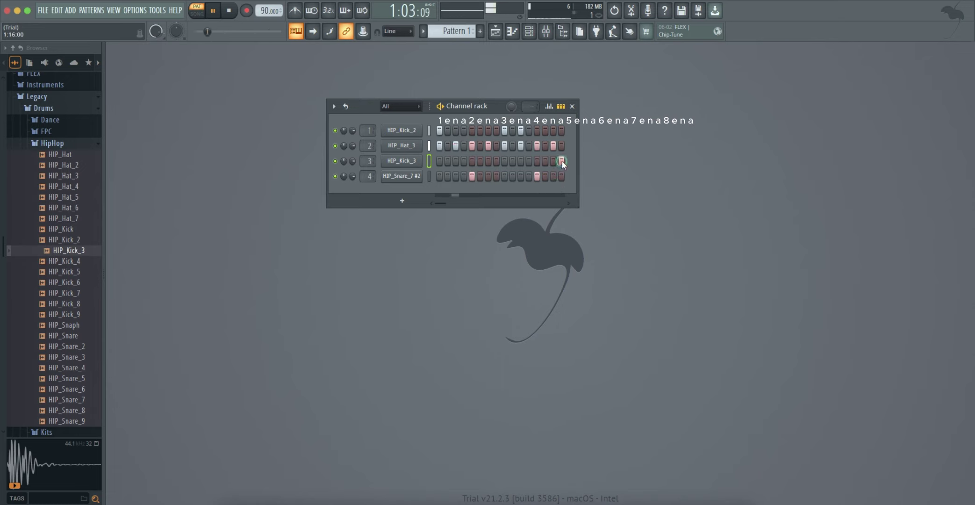
click(561, 162)
key(space)
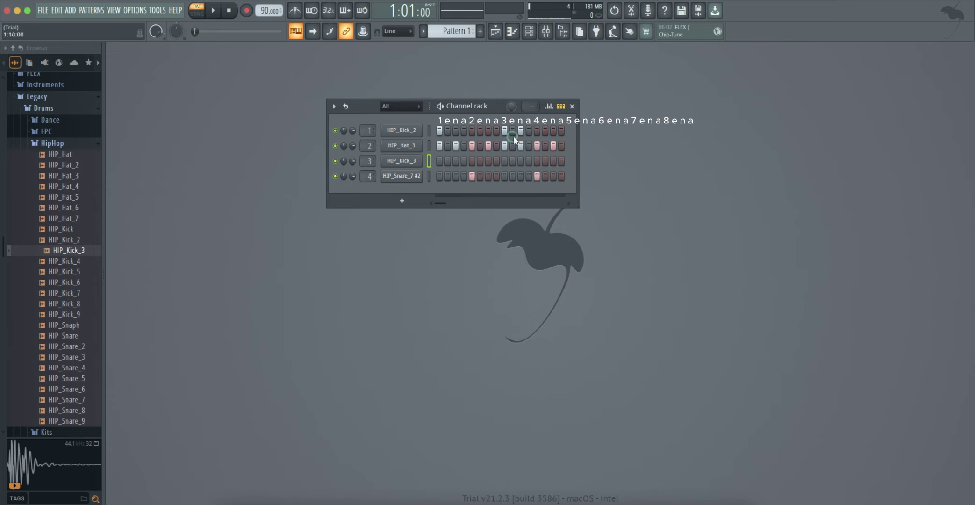
- Move the two added HIP_Kick_2 hits to steps 10 and 12, play the pattern and stop playback
mouse_move(519, 132)
mouse_down()
mouse_move(445, 132)
mouse_move(498, 140)
mouse_move(456, 130)
mouse_move(491, 146)
mouse_move(531, 132)
mouse_move(455, 123)
mouse_move(486, 152)
mouse_move(540, 146)
mouse_move(472, 132)
mouse_move(531, 142)
mouse_move(511, 127)
mouse_move(477, 147)
mouse_move(534, 136)
mouse_move(504, 130)
mouse_up()
key(space)
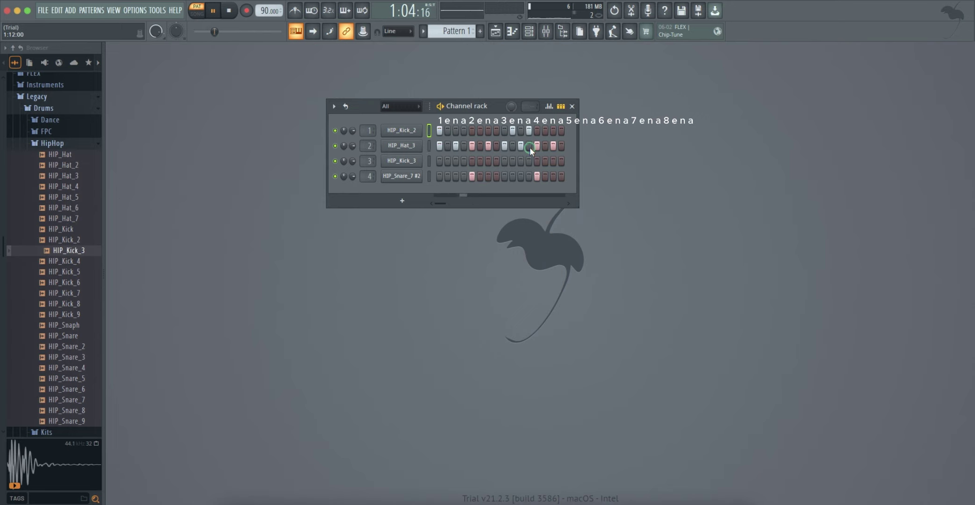
key(space)
- Audition the added HIP_Kick_2 hits on steps 12 and 14, and clear both
click(544, 131)
key(space)
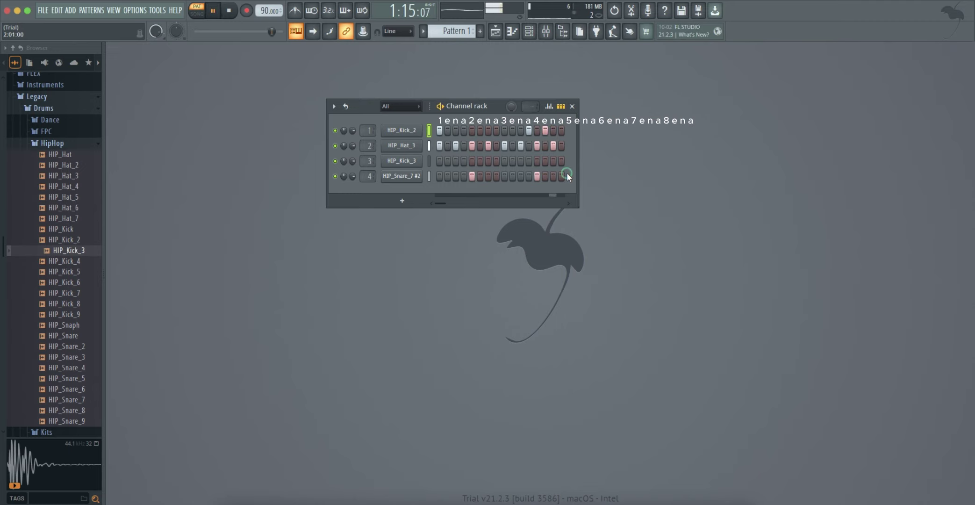
key(space)
click(529, 131)
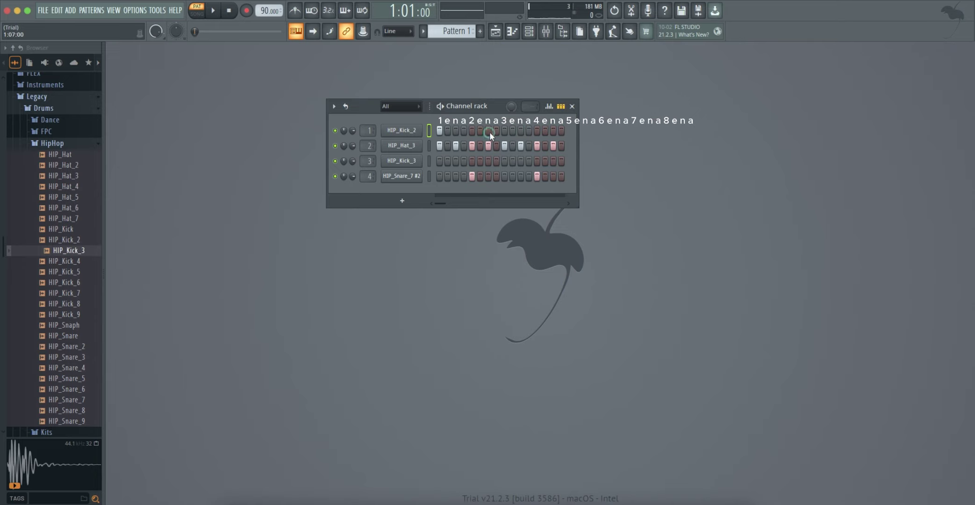
- Audition HIP_Kick_2 hits on steps 8 and 10, and remove both of them
click(513, 130)
key(space)
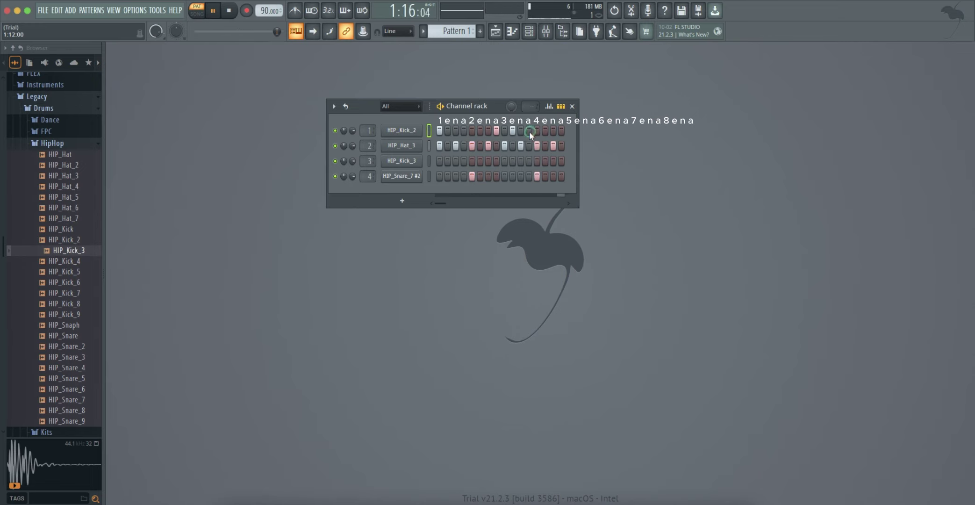
key(space)
click(511, 131)
click(493, 131)
click(457, 131)
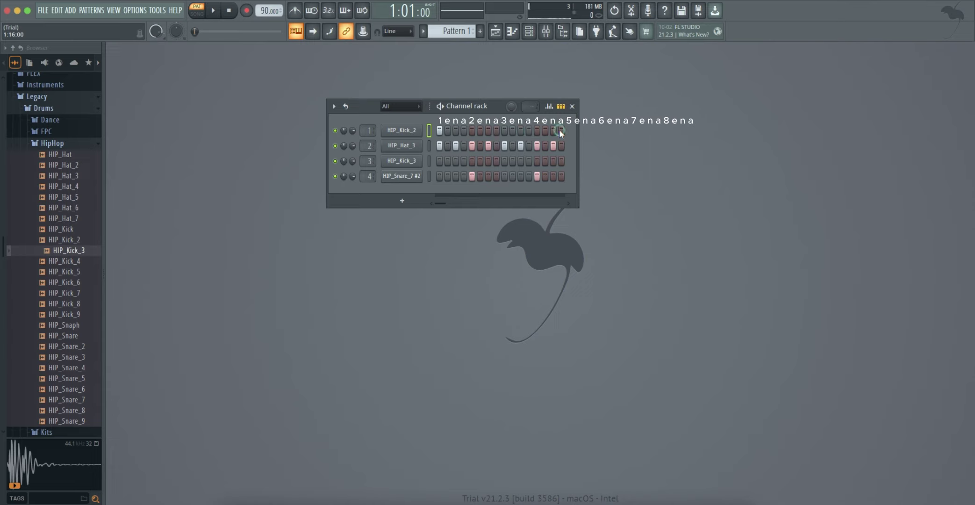
- Add HIP_Kick_2 hits on steps 9 and 11, play the pattern and stop playback
click(482, 131)
click(521, 130)
click(505, 132)
key(space)
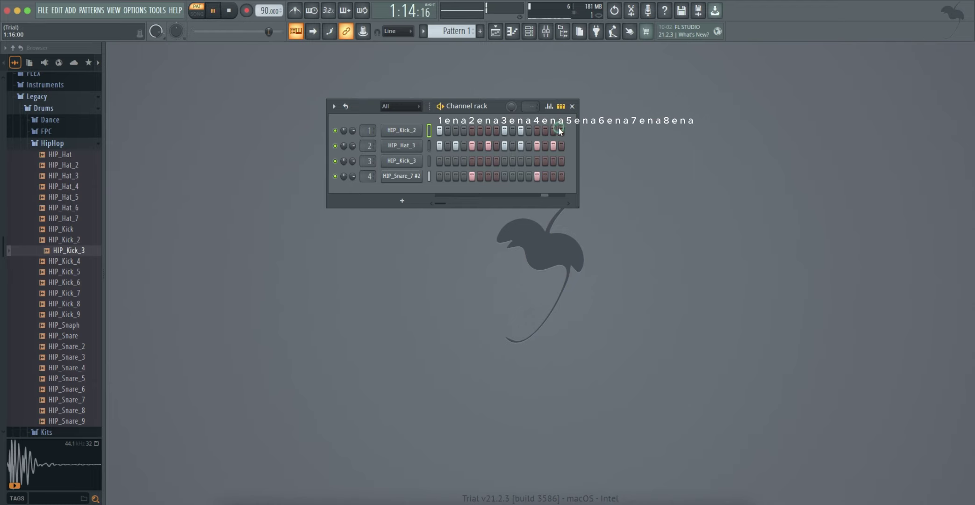
key(space)
- Move the HIP_Kick_2 hit from step 9 to step 8, keep the one on step 11, and listen to the pattern
click(503, 130)
key(space)
click(512, 145)
key(space)
click(513, 133)
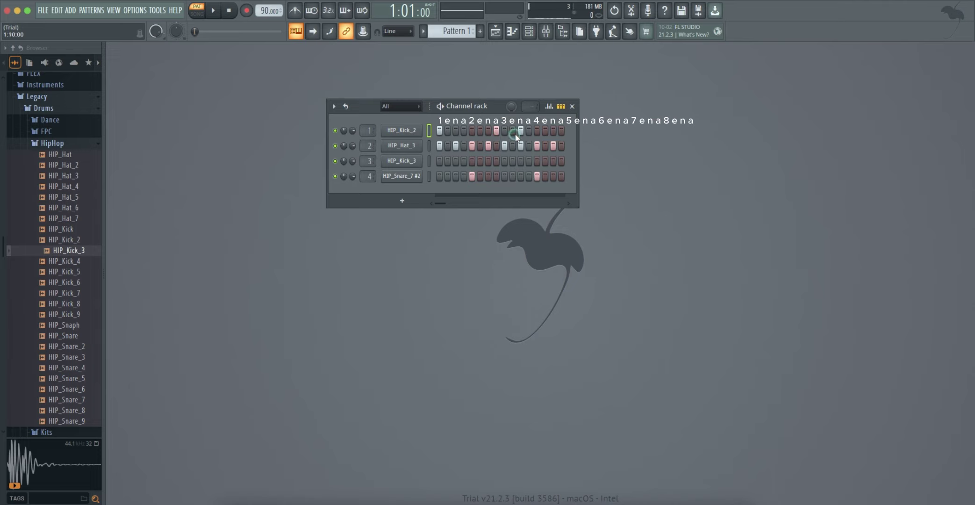
key(space)
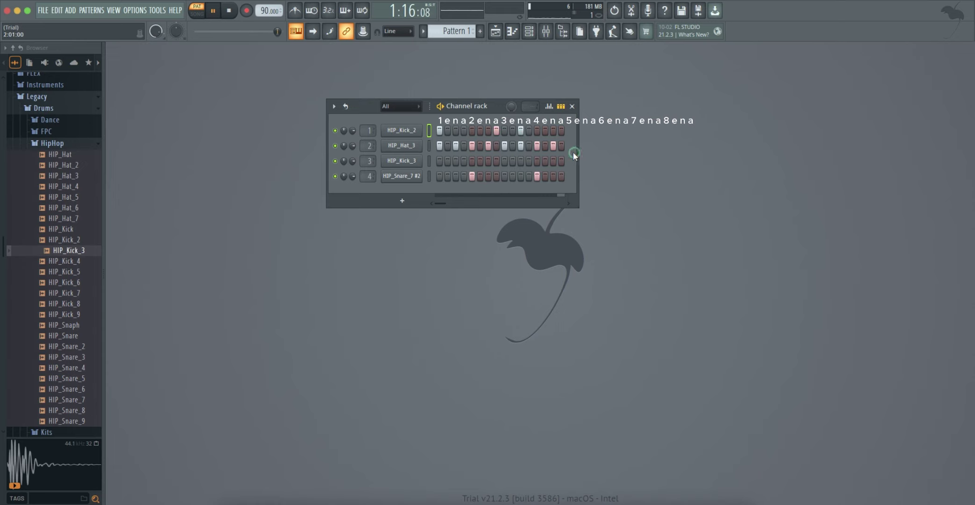
click(494, 145)
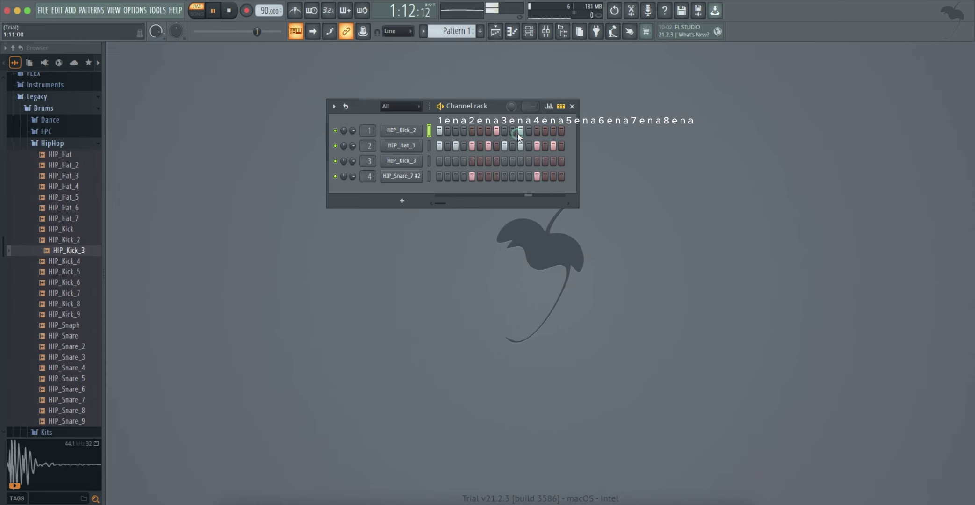
click(520, 143)
key(space)
- Return the HIP_Kick_2 hit from step 8 to step 9, play the pattern and stop playback
click(504, 133)
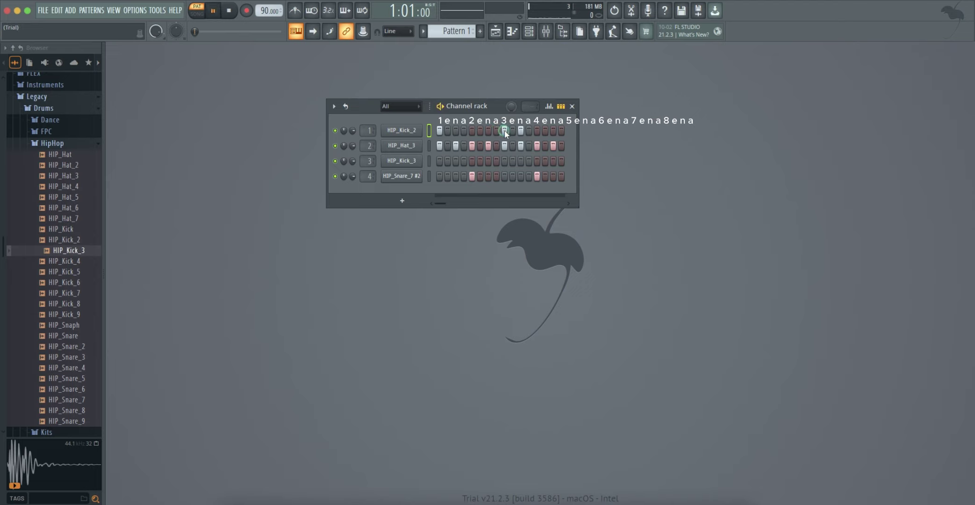
key(space)
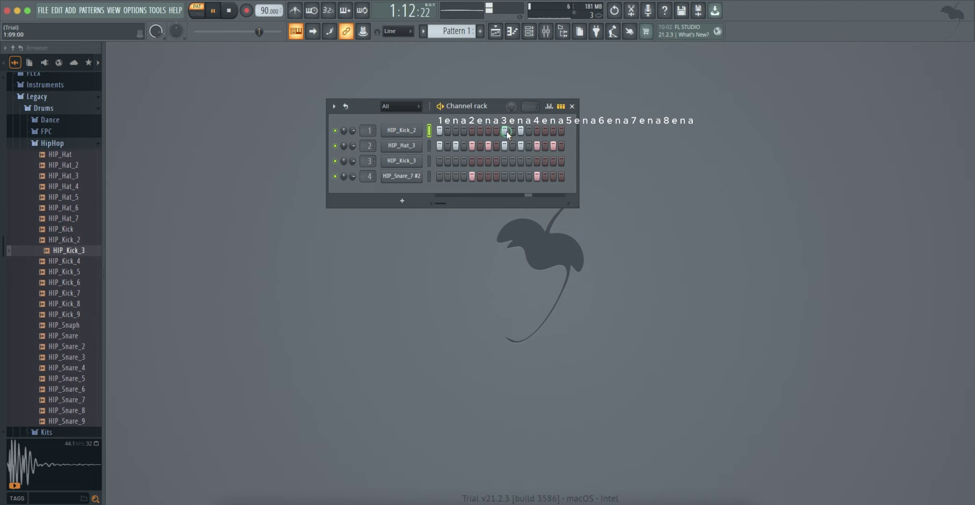
key(space)
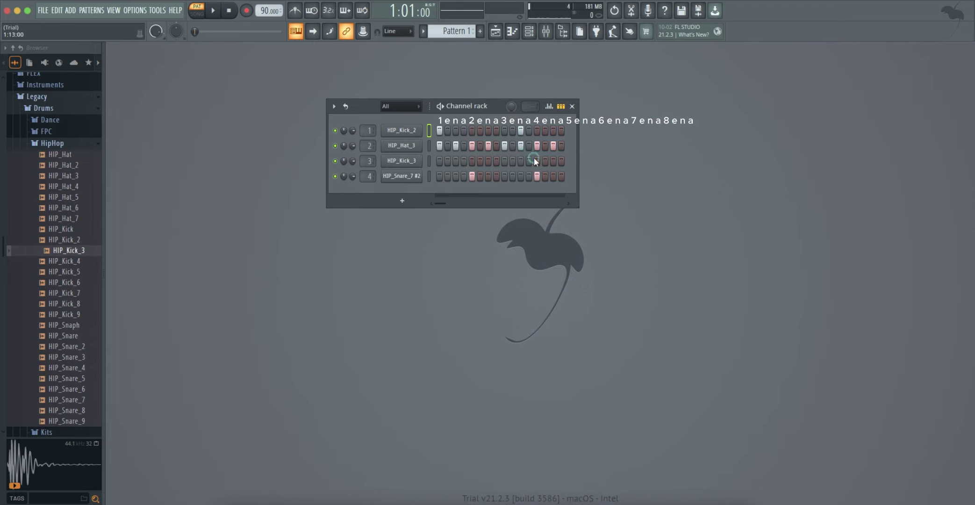